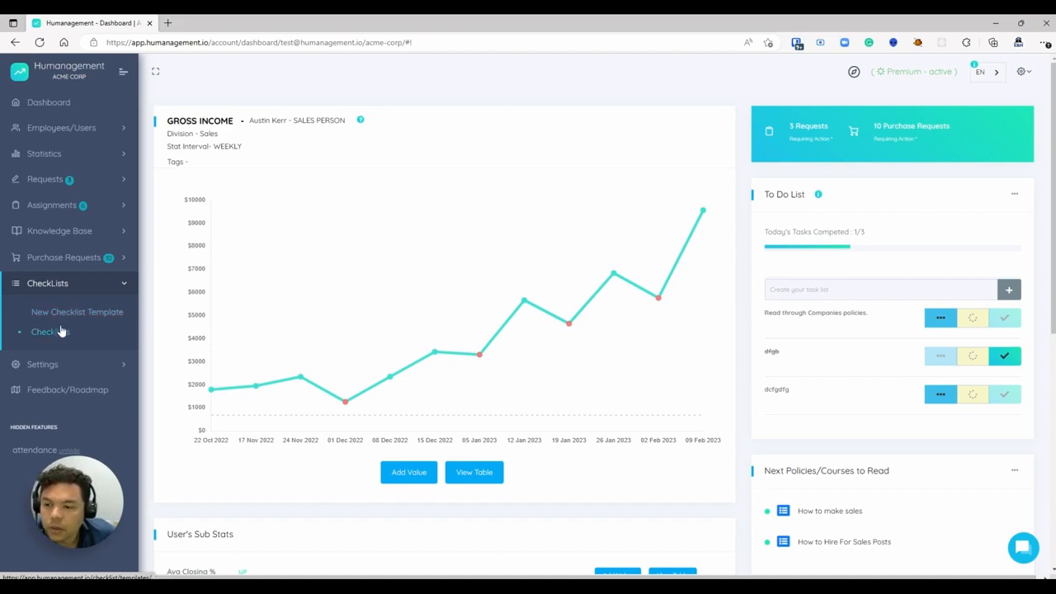
# Create a checklist template named "Employee Onboarding" with the purpose "Ensure a smooth onboarding experience" and creation date 02/20/2023.
pyautogui.click(64, 312)
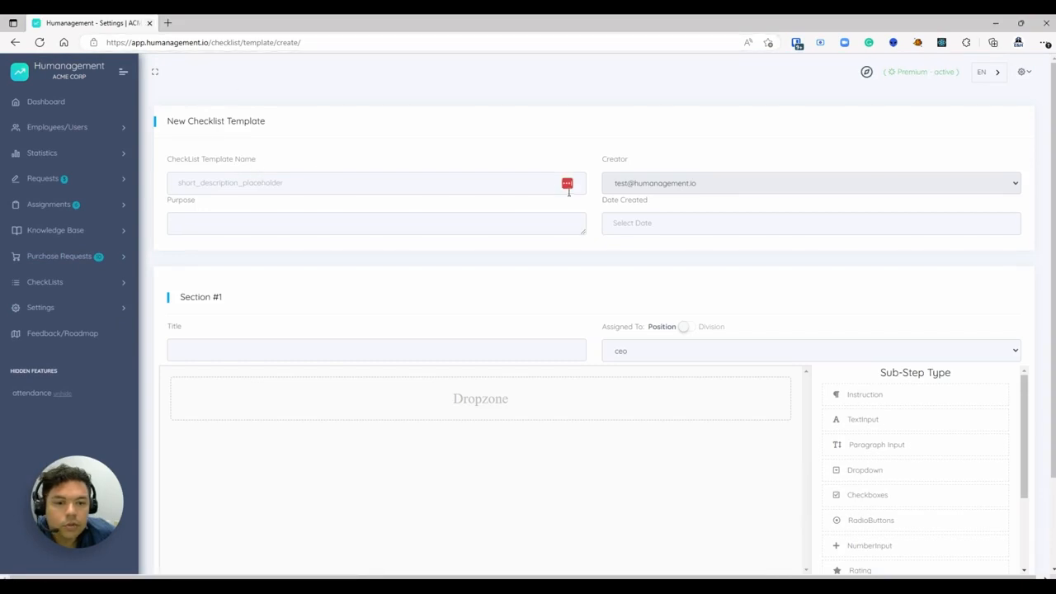
pyautogui.click(484, 188)
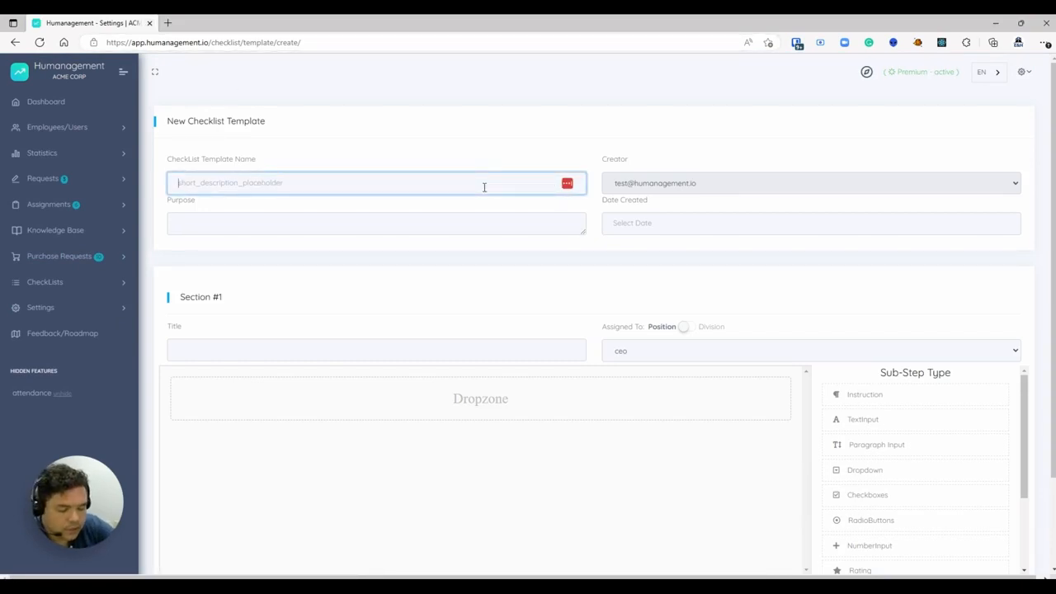
pyautogui.write('Employee Onboarding')
pyautogui.click(231, 225)
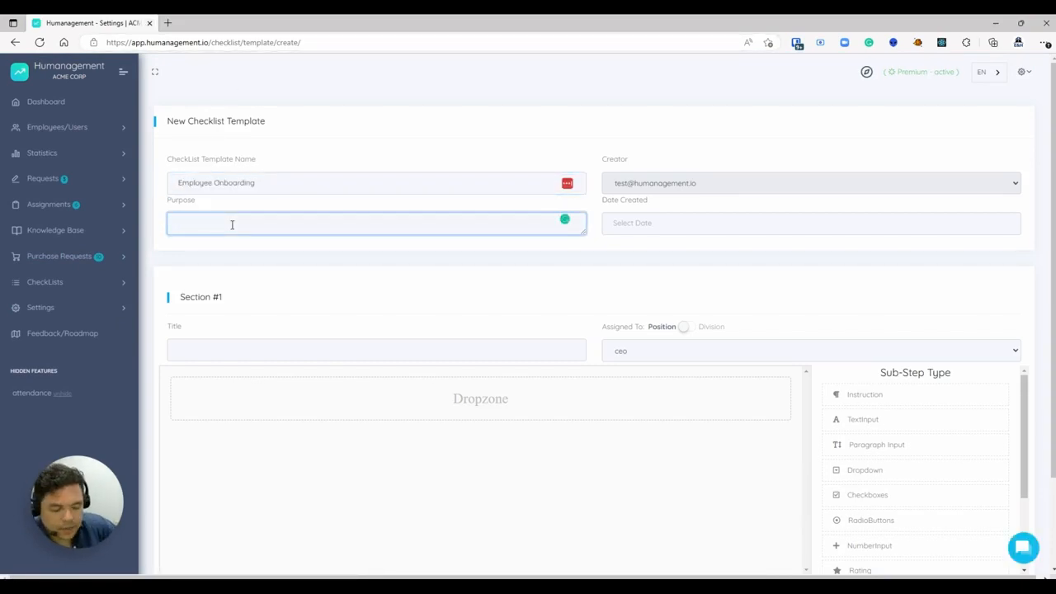
pyautogui.write('Ensure a smooth onboarding experience')
pyautogui.click(656, 225)
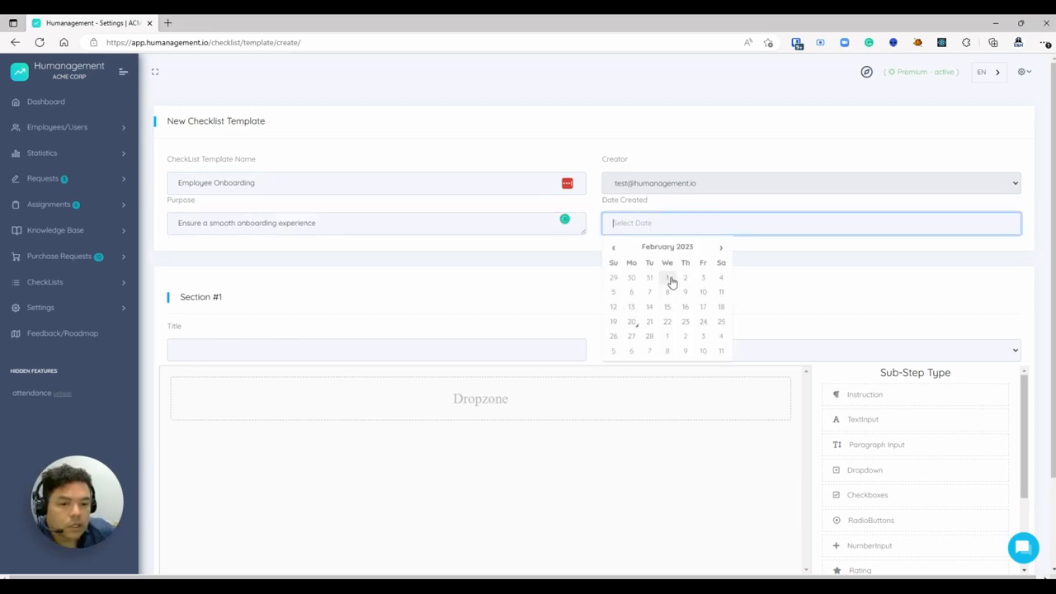
pyautogui.click(631, 322)
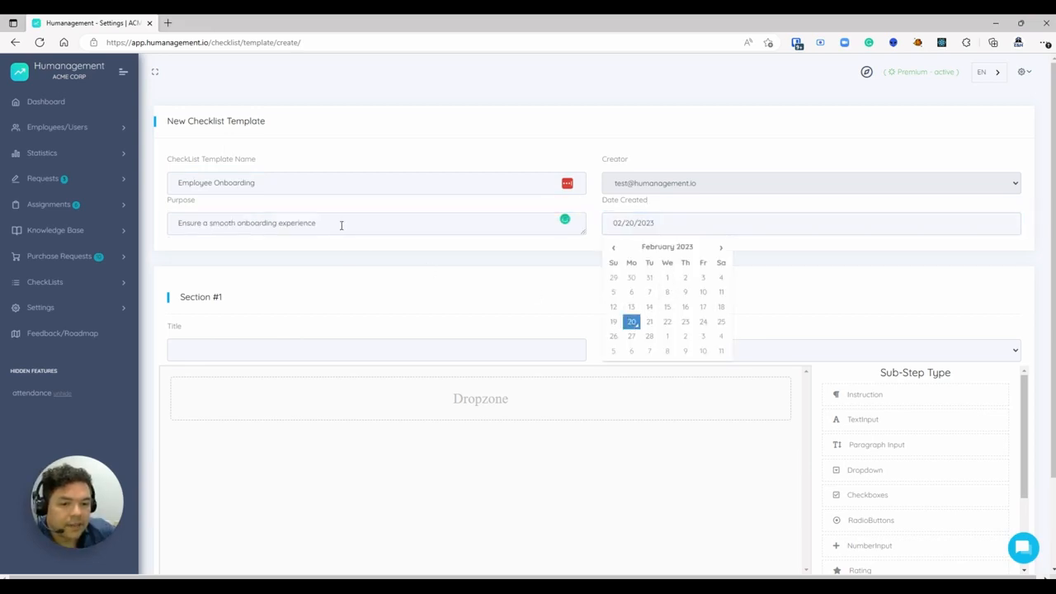
pyautogui.click(452, 264)
# Title Section #1 "Who is the employee" and assign it to the hr-manager position.
pyautogui.scroll(-1, 452, 264)
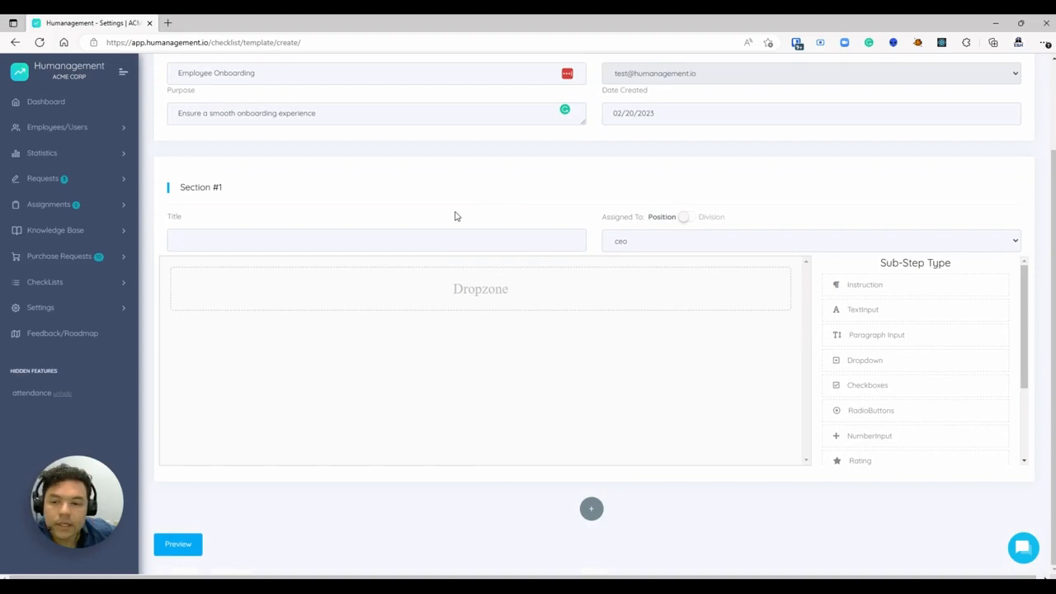
pyautogui.click(247, 242)
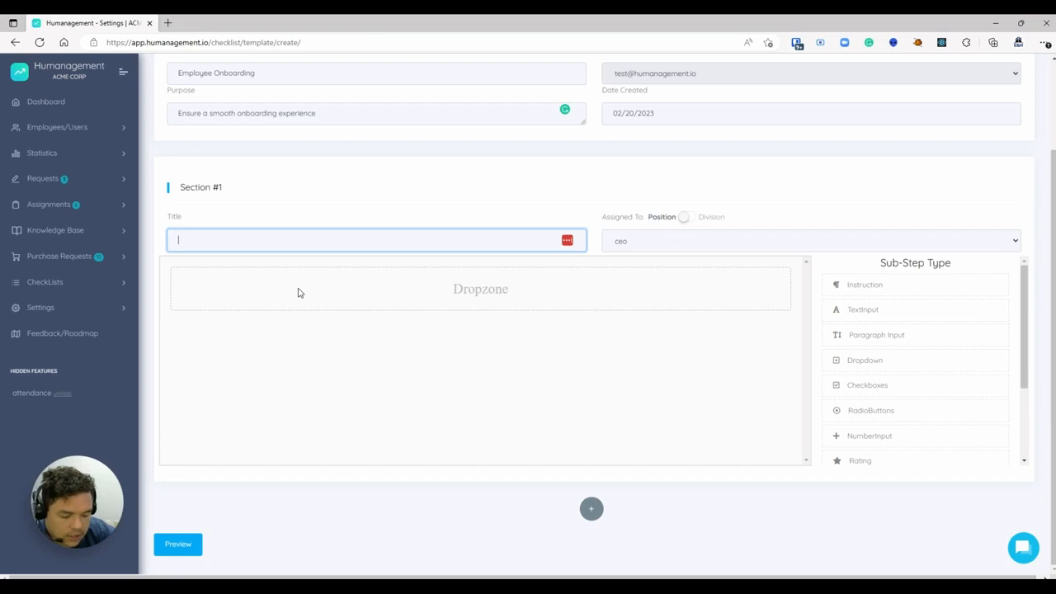
pyautogui.write('Who is the employee')
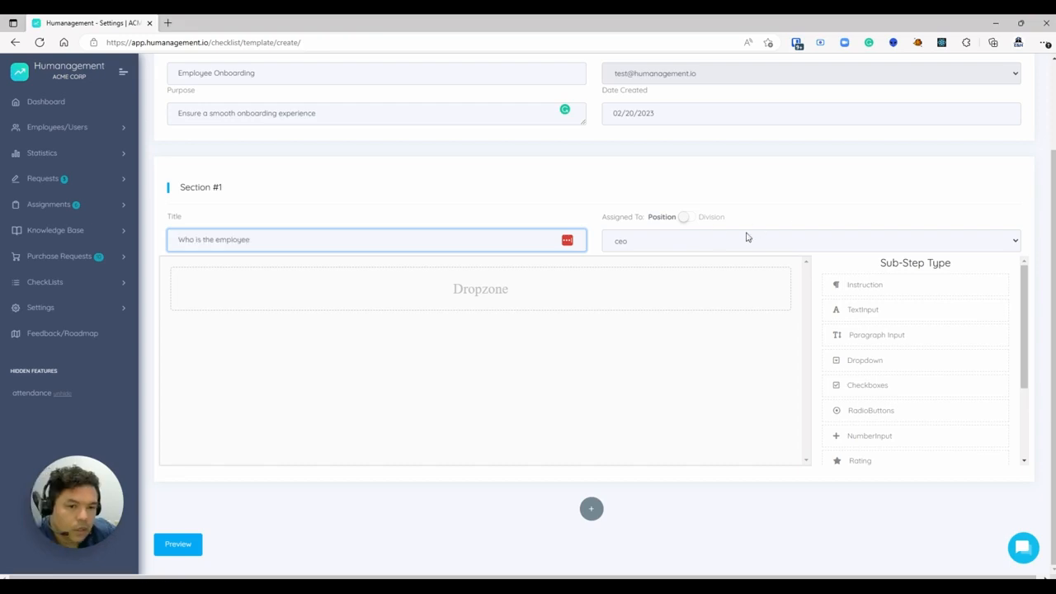
pyautogui.click(684, 217)
pyautogui.click(683, 221)
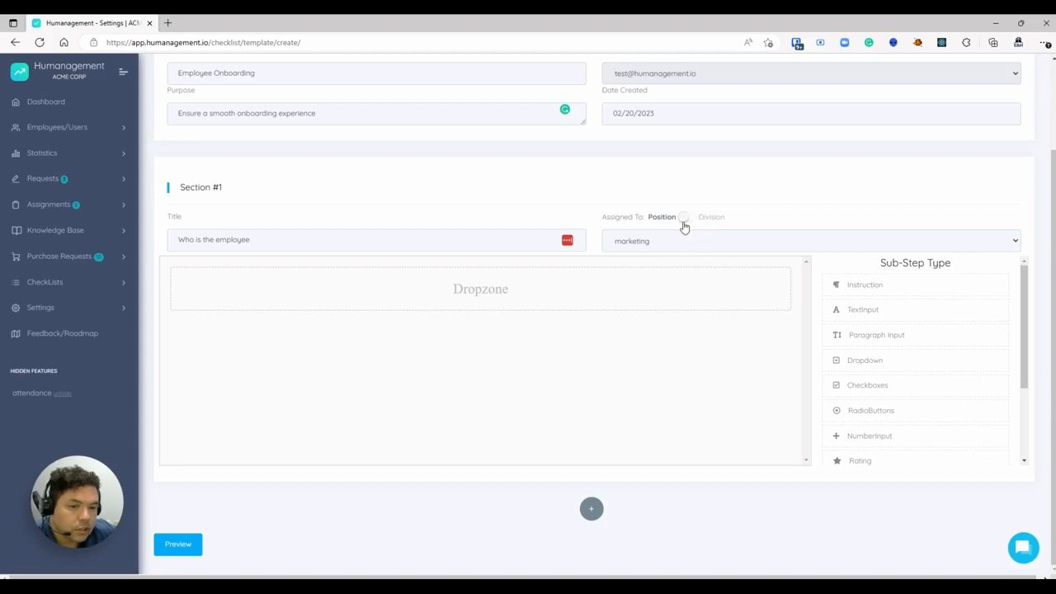
pyautogui.click(684, 221)
pyautogui.click(685, 218)
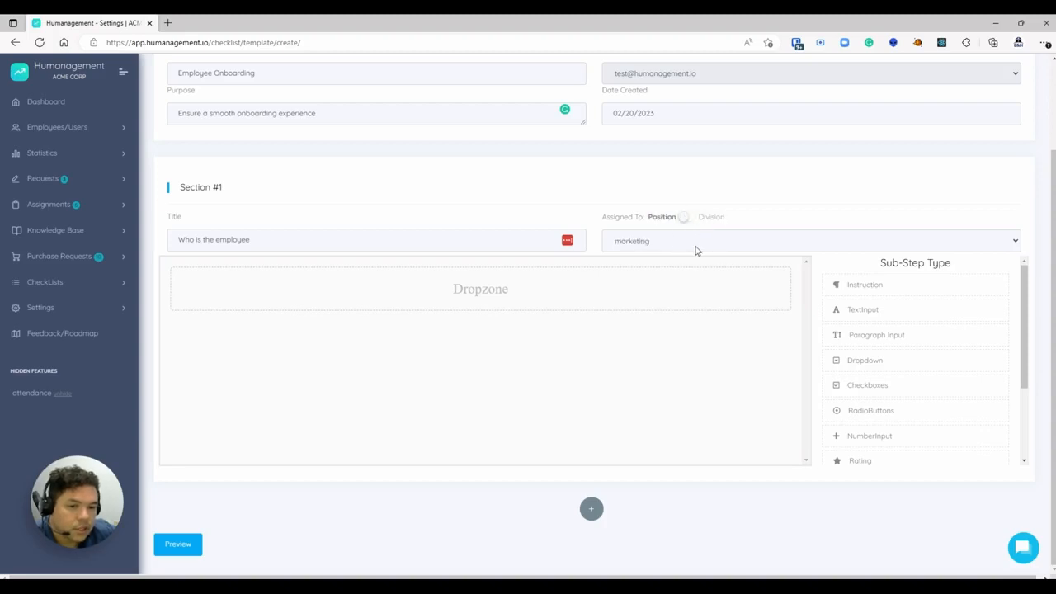
pyautogui.click(694, 241)
pyautogui.click(695, 239)
pyautogui.click(694, 239)
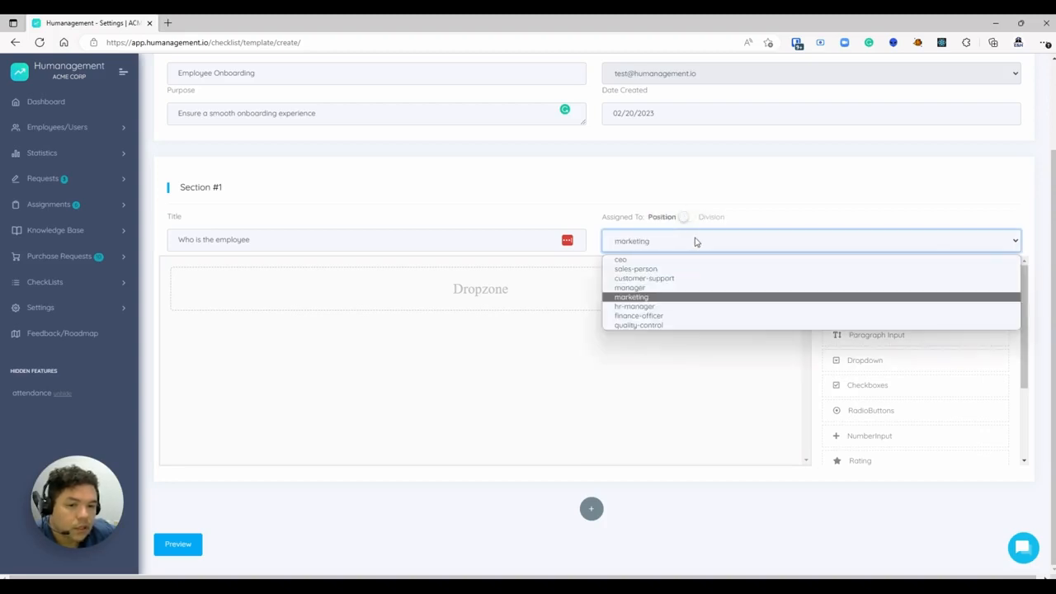
pyautogui.click(672, 307)
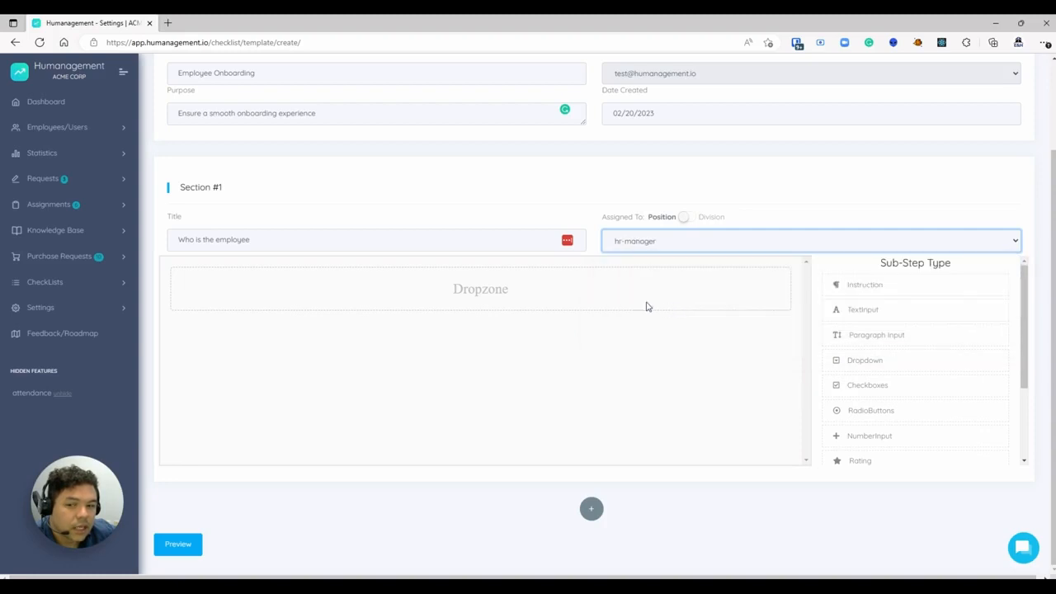
# Add a text input sub-step labelled "What's their name" to Section #1, leaving no instruction sub-steps in it.
pyautogui.click(873, 287)
pyautogui.click(862, 290)
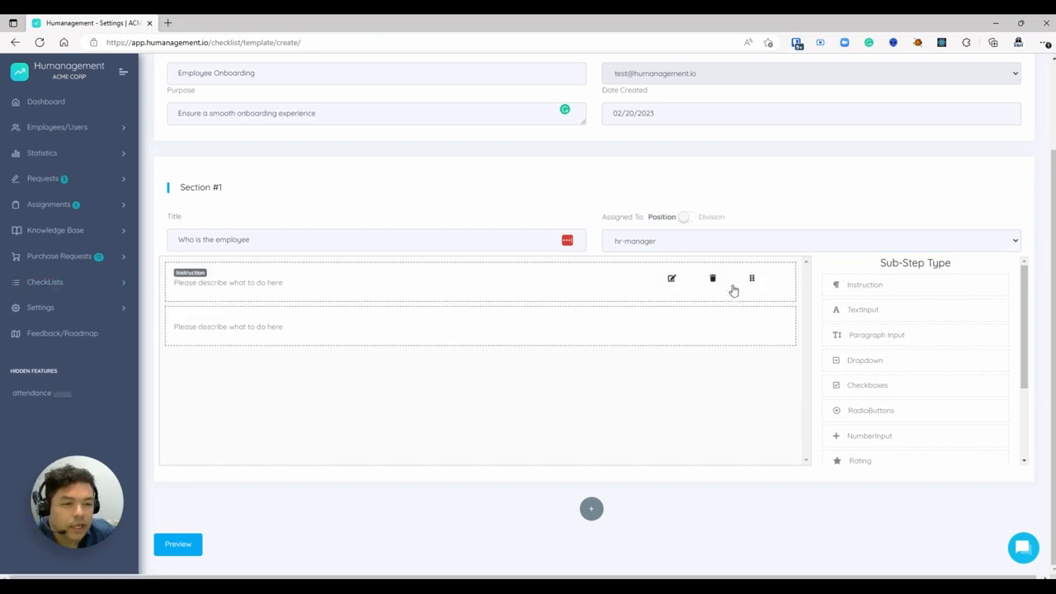
pyautogui.click(714, 281)
pyautogui.click(875, 312)
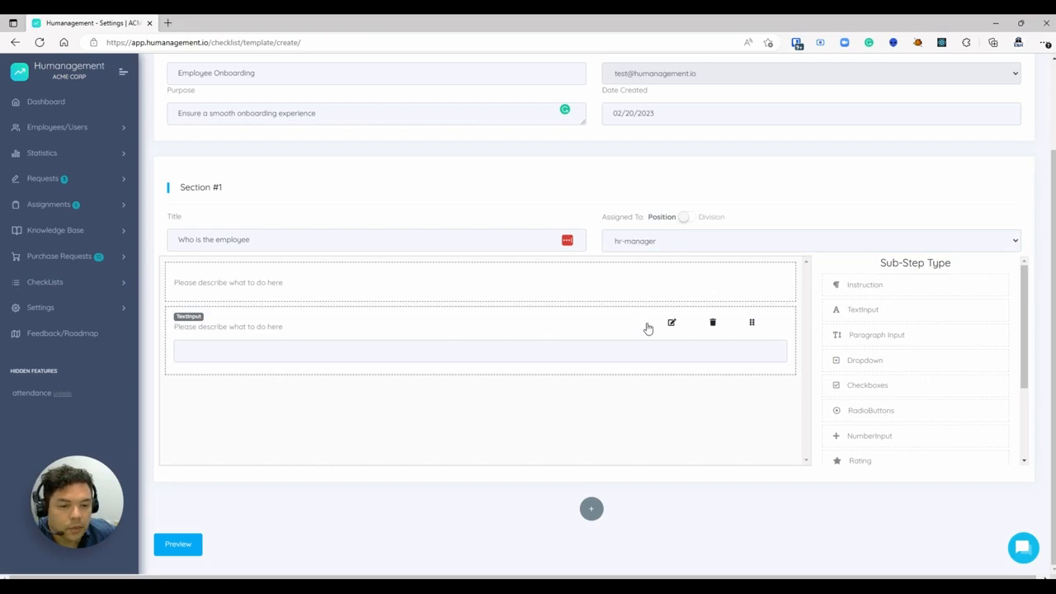
pyautogui.click(671, 323)
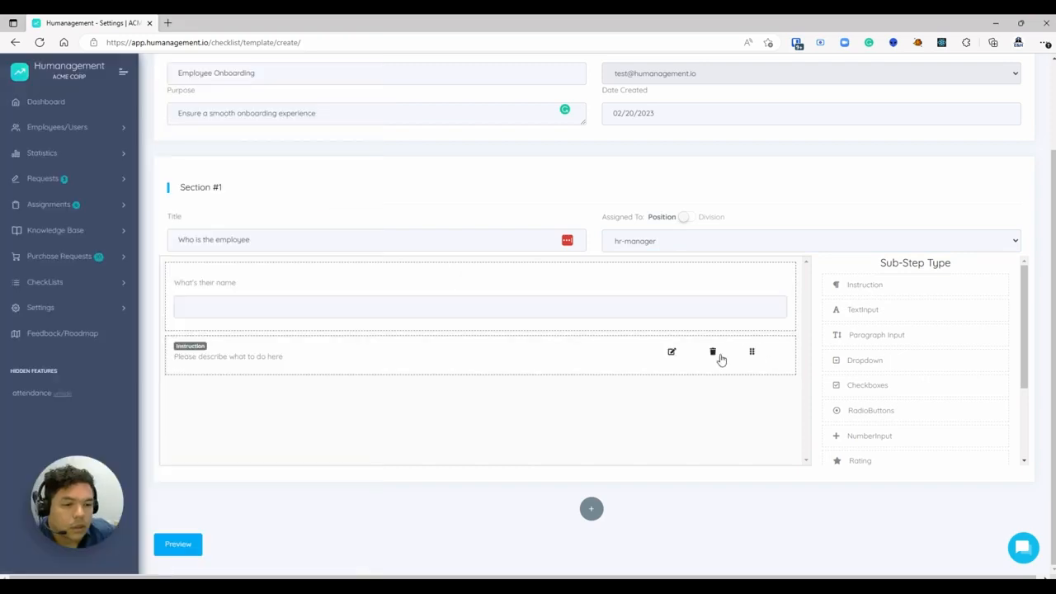
pyautogui.click(716, 356)
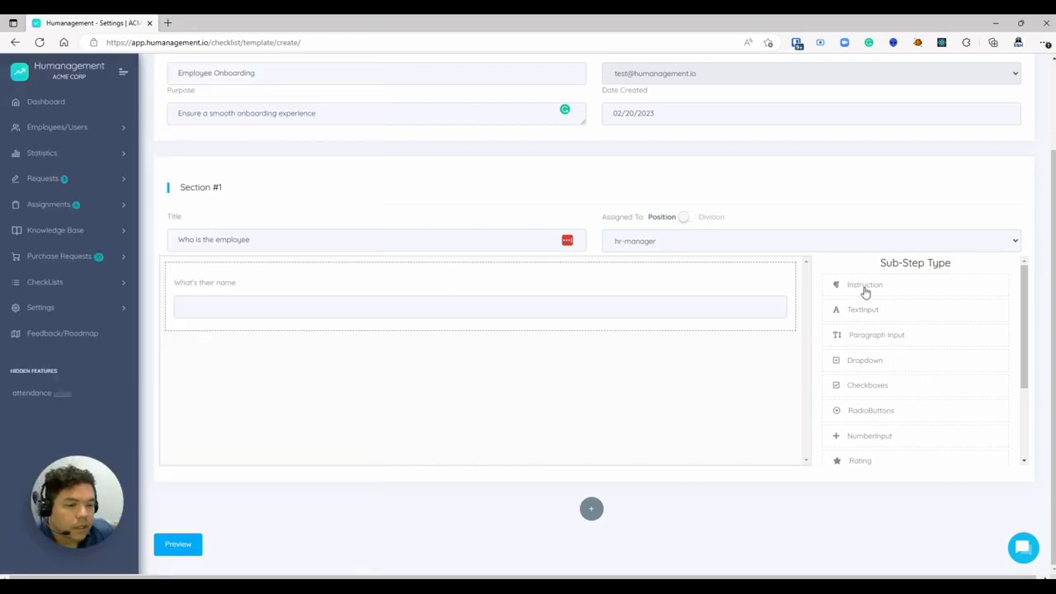
# Add a second text input sub-step to Section #1 and label it "What's their position".
pyautogui.moveTo(905, 310); pyautogui.dragTo(751, 356)
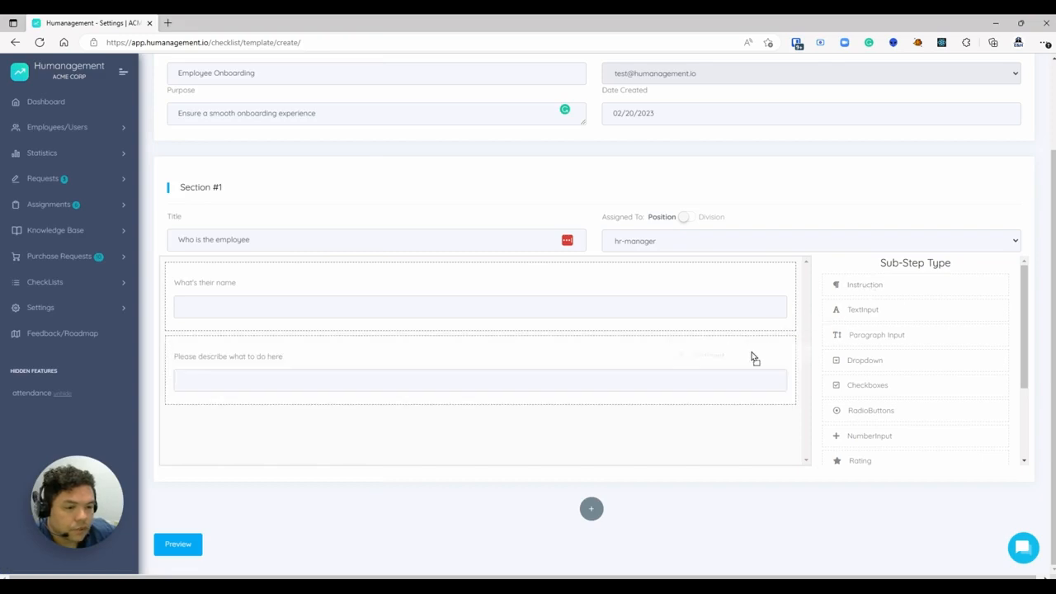
pyautogui.click(673, 352)
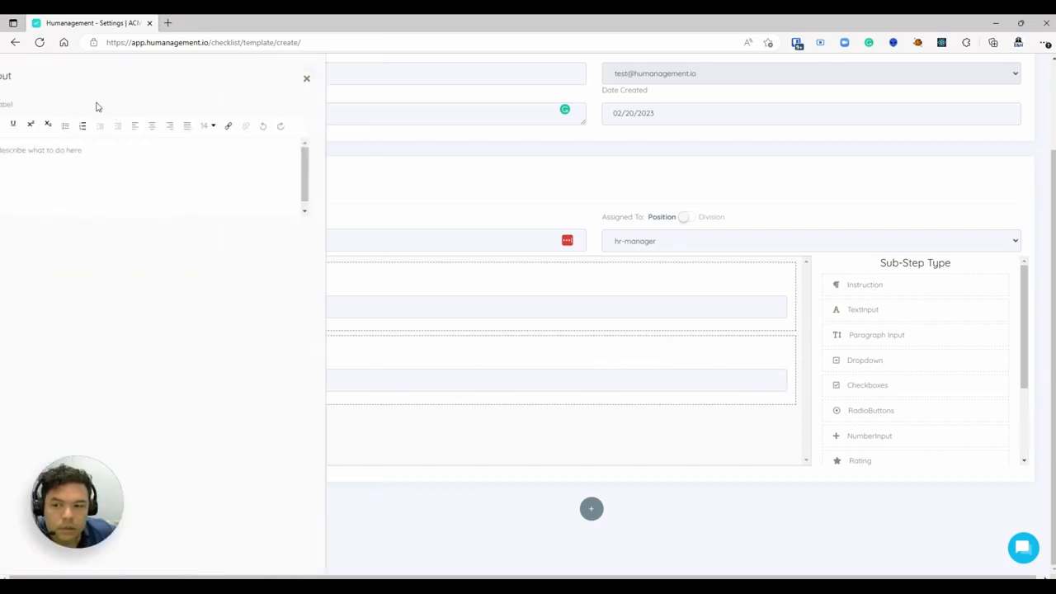
pyautogui.hotkey('ctrl', 'a')
pyautogui.write("What's their position")
pyautogui.click(453, 196)
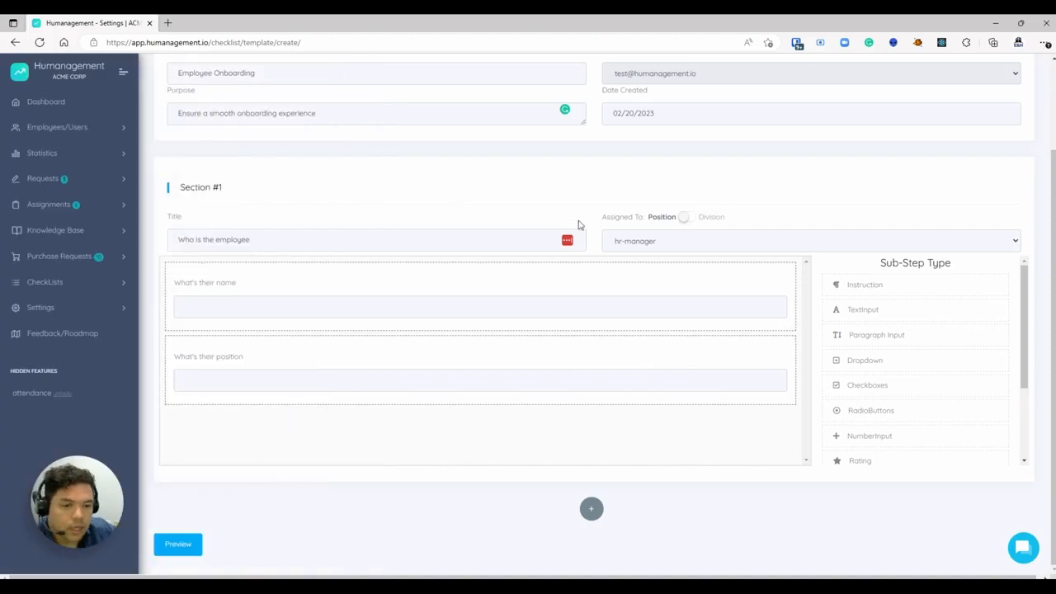
pyautogui.scroll(-3, 888, 405)
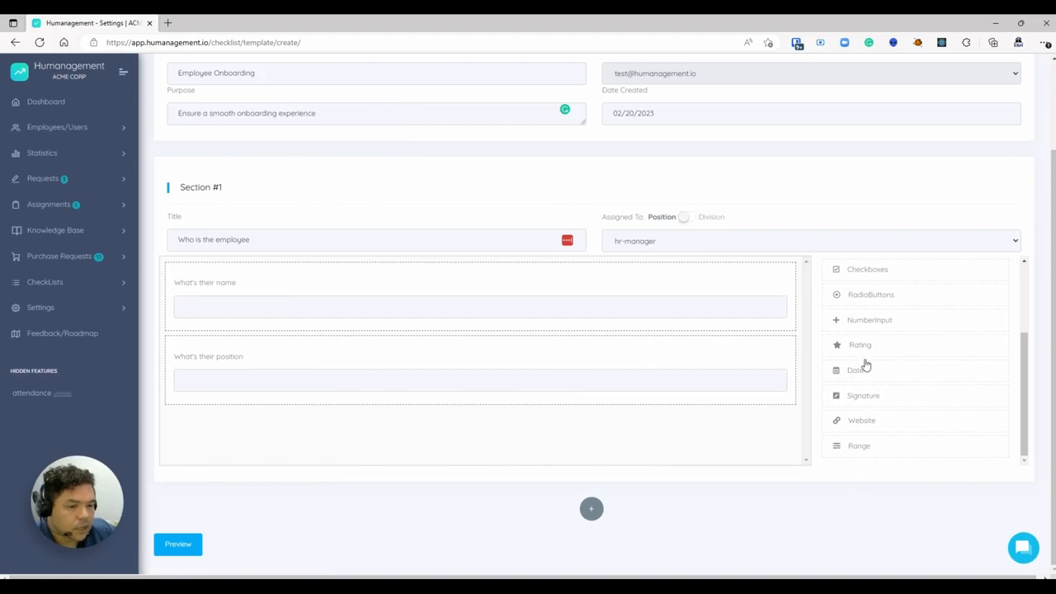
pyautogui.scroll(1, 866, 367)
pyautogui.scroll(2, 876, 386)
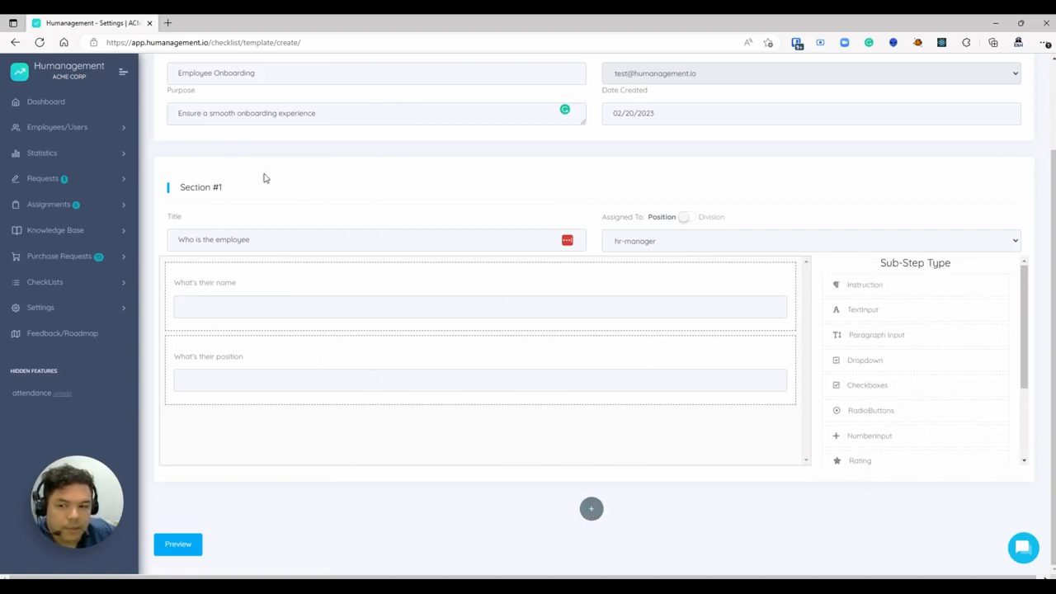
# Add a second section to the template and title it "Set Up their Desk.".
pyautogui.click(590, 509)
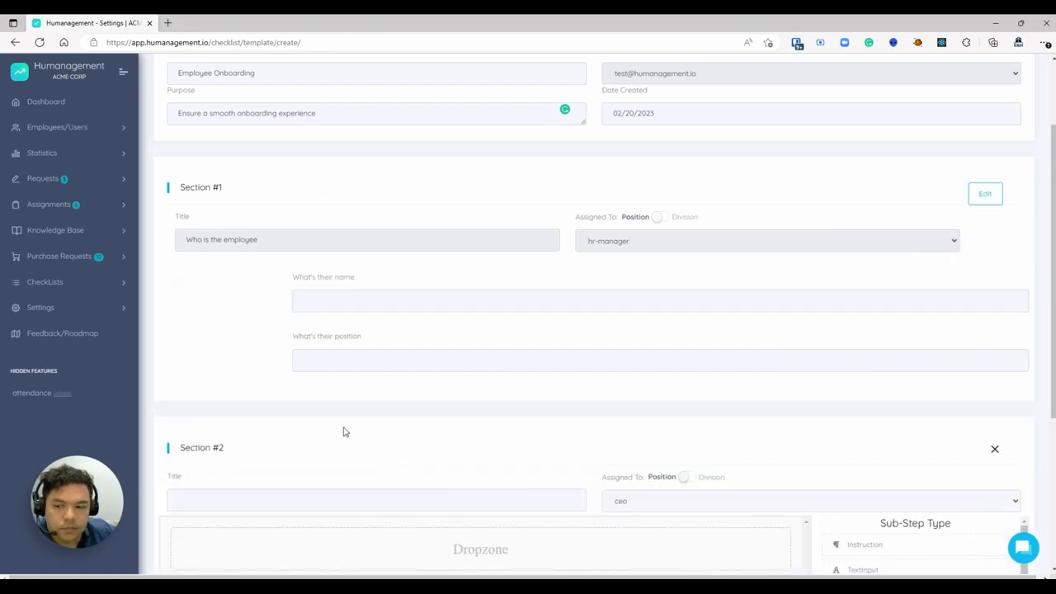
pyautogui.scroll(-3, 338, 424)
pyautogui.click(273, 241)
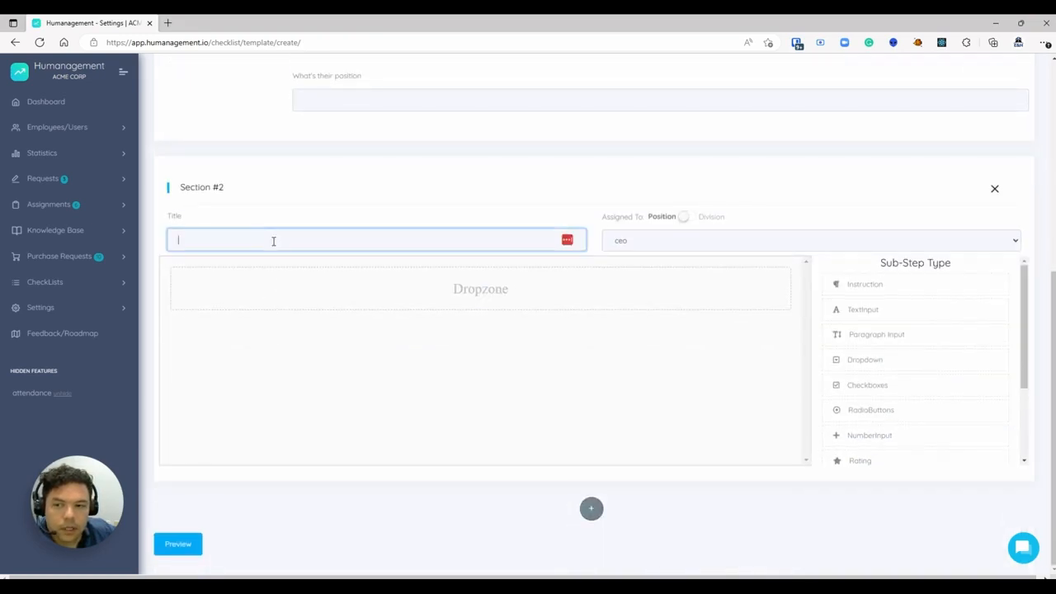
pyautogui.scroll(5, 276, 240)
pyautogui.scroll(-2, 283, 256)
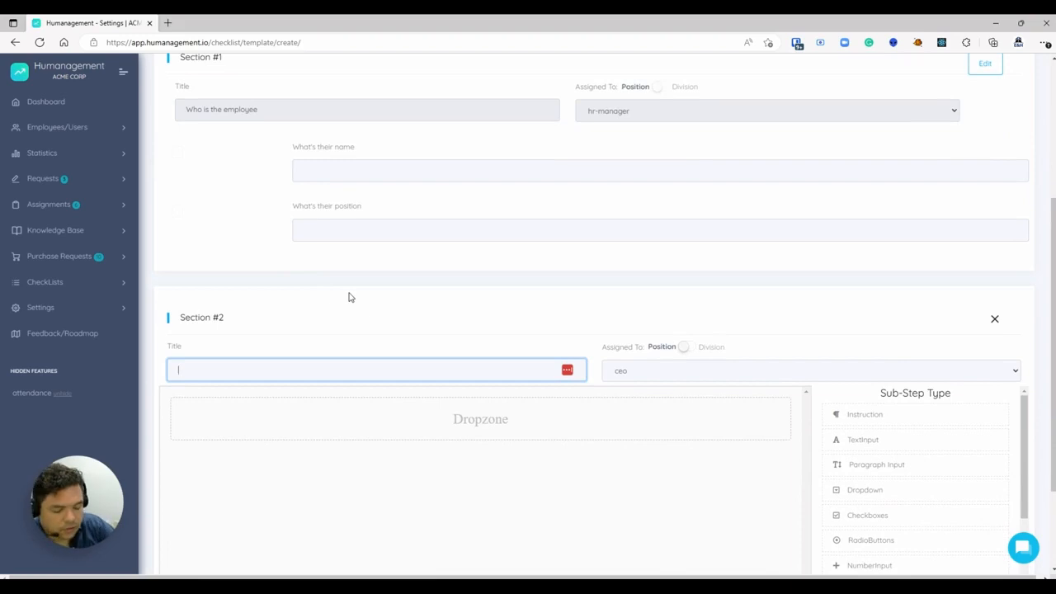
pyautogui.write('Set Up thier Desk')
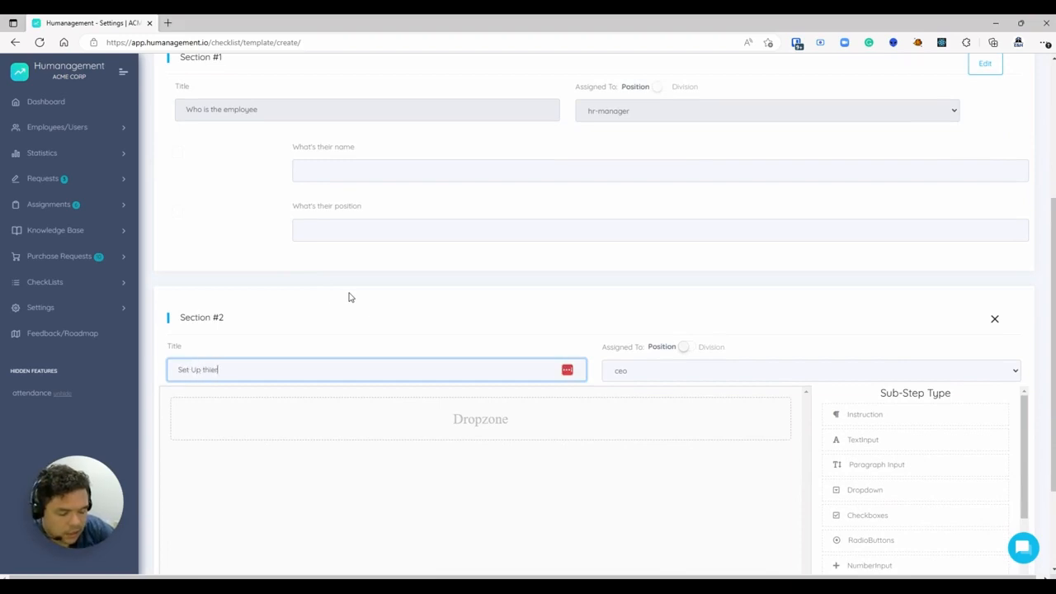
pyautogui.rightClick(212, 371)
pyautogui.click(266, 148)
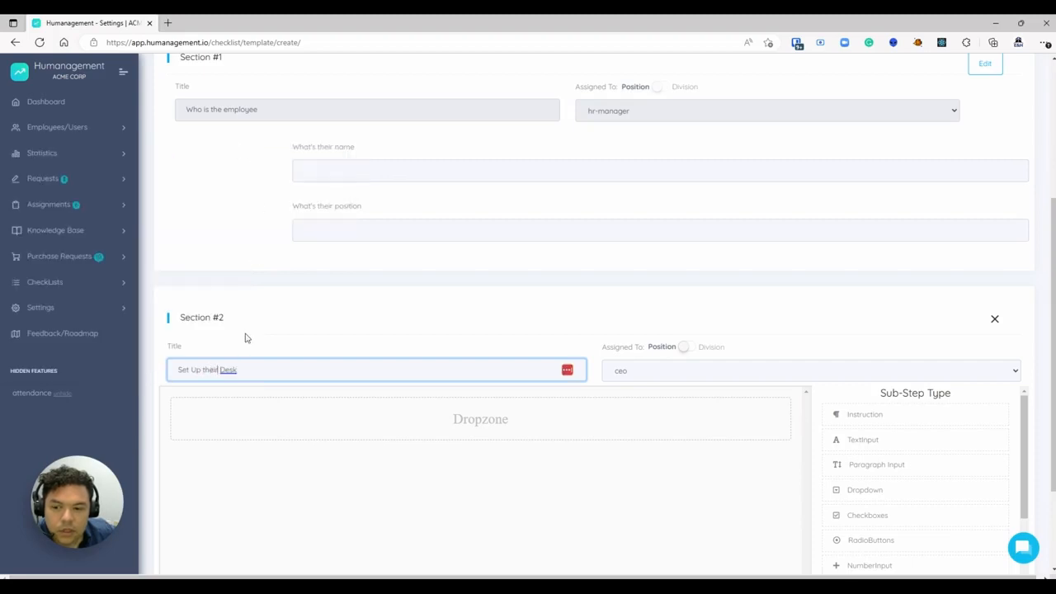
pyautogui.rightClick(227, 372)
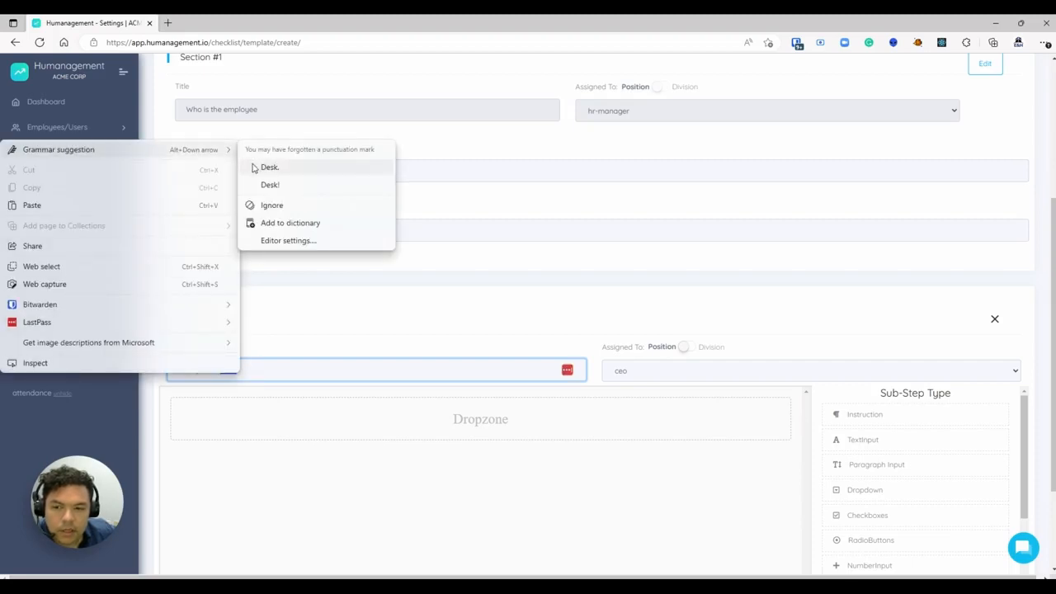
pyautogui.click(421, 282)
# Assign Section #2 to a division instead of a position, choosing the IT division.
pyautogui.click(683, 348)
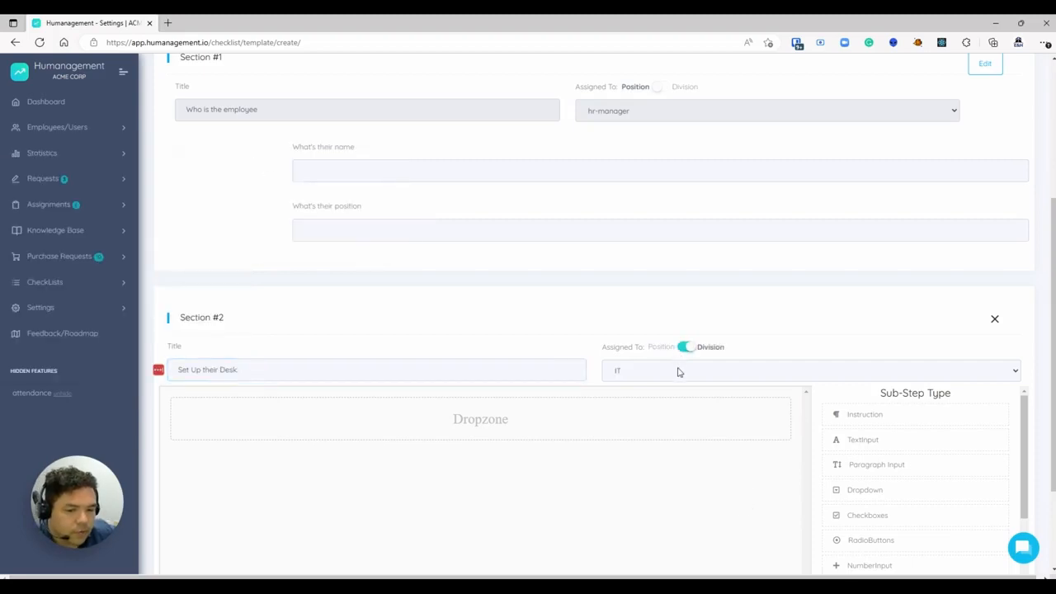
pyautogui.click(678, 371)
pyautogui.click(636, 399)
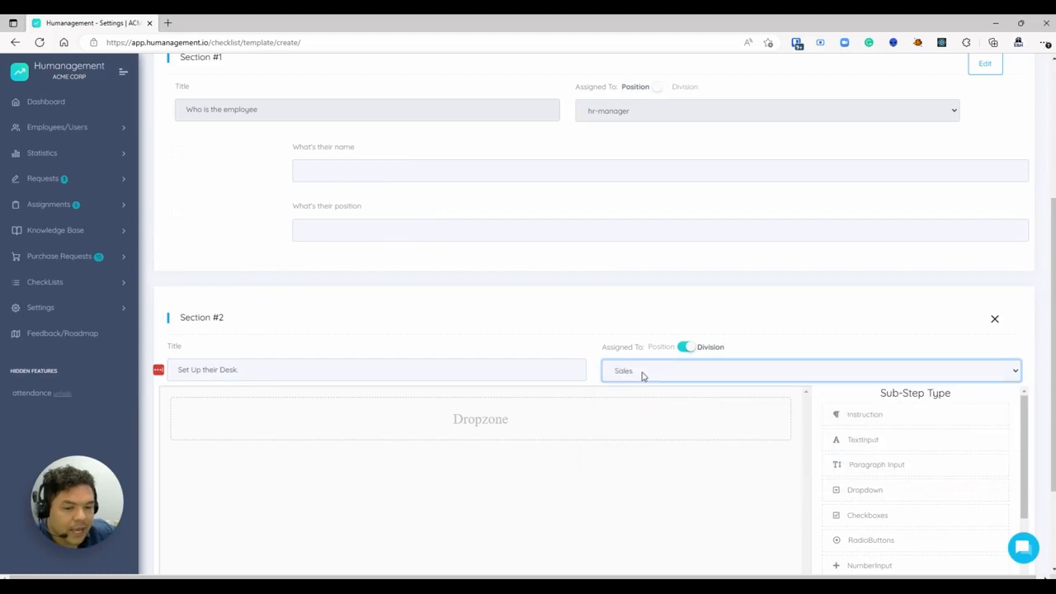
pyautogui.click(643, 372)
pyautogui.click(644, 393)
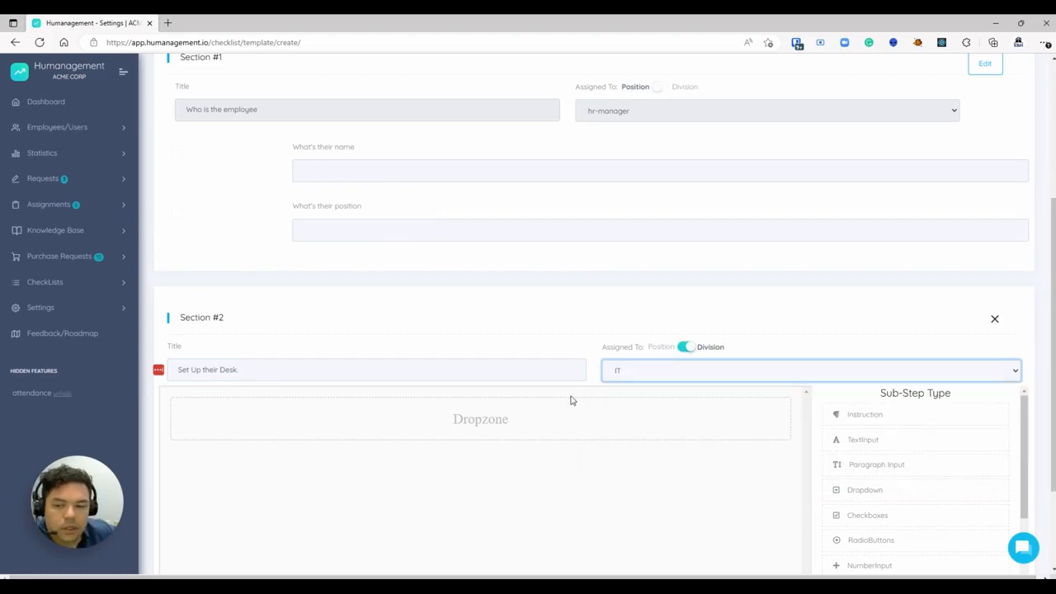
# Add three instruction sub-steps to Section #2, wording the first two "Create Thier email" and "Wipe the computer at their new desk".
pyautogui.scroll(-2, 495, 371)
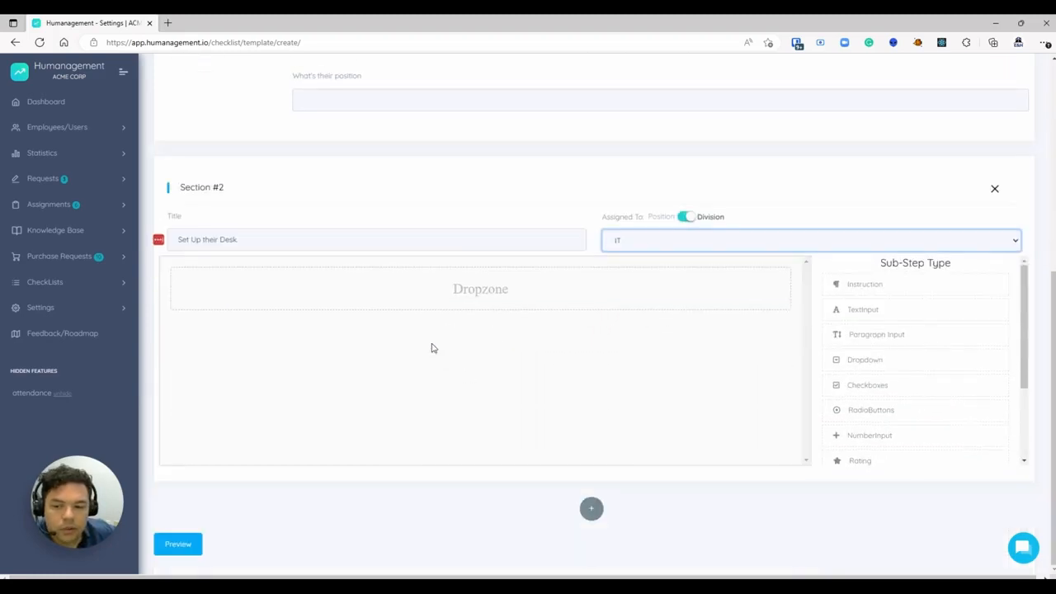
pyautogui.click(870, 288)
pyautogui.click(870, 288)
pyautogui.click(869, 290)
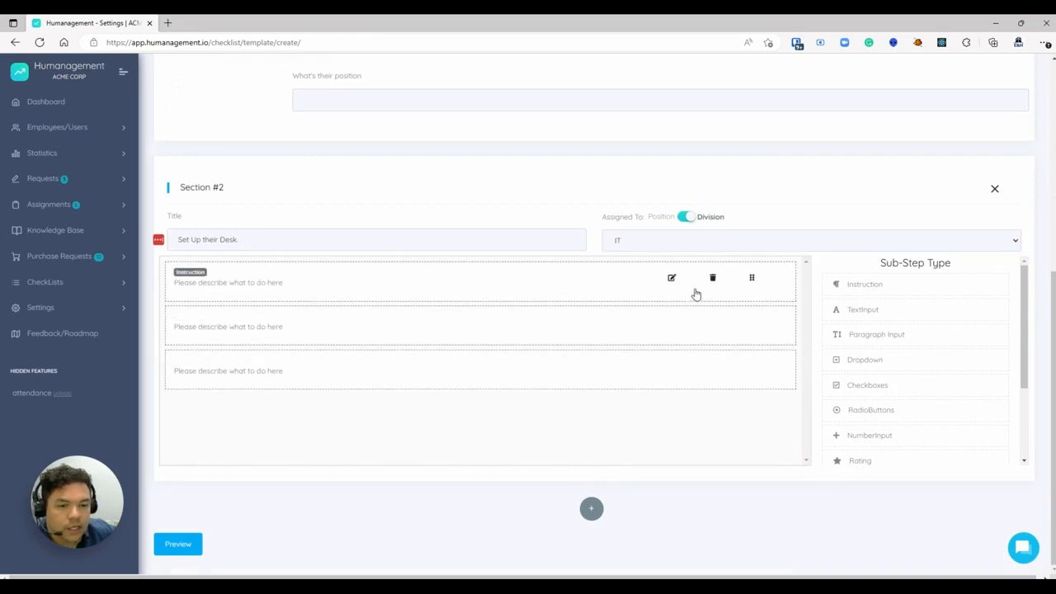
pyautogui.click(669, 280)
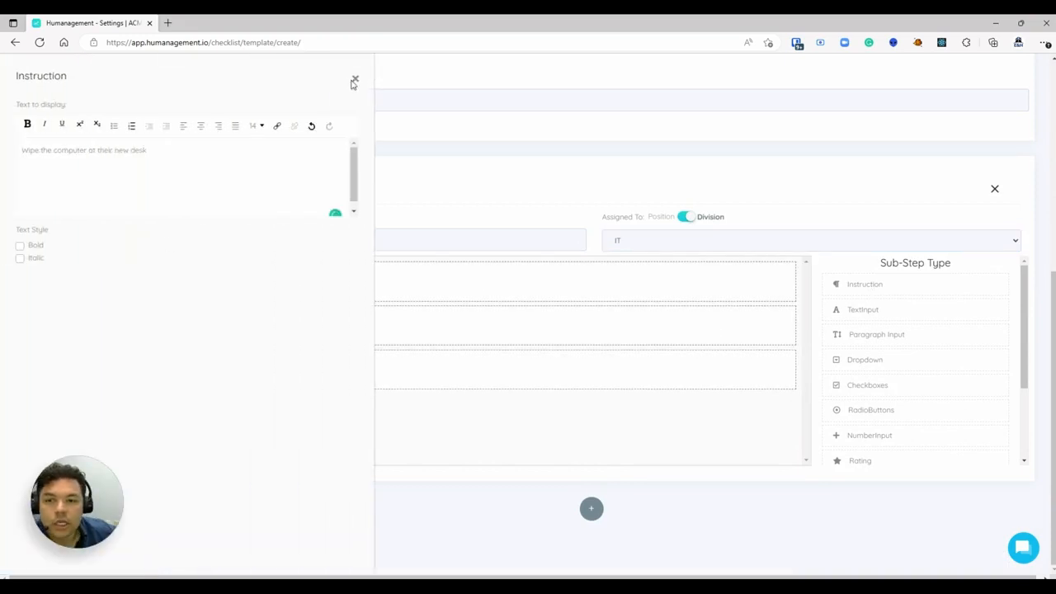
pyautogui.click(354, 81)
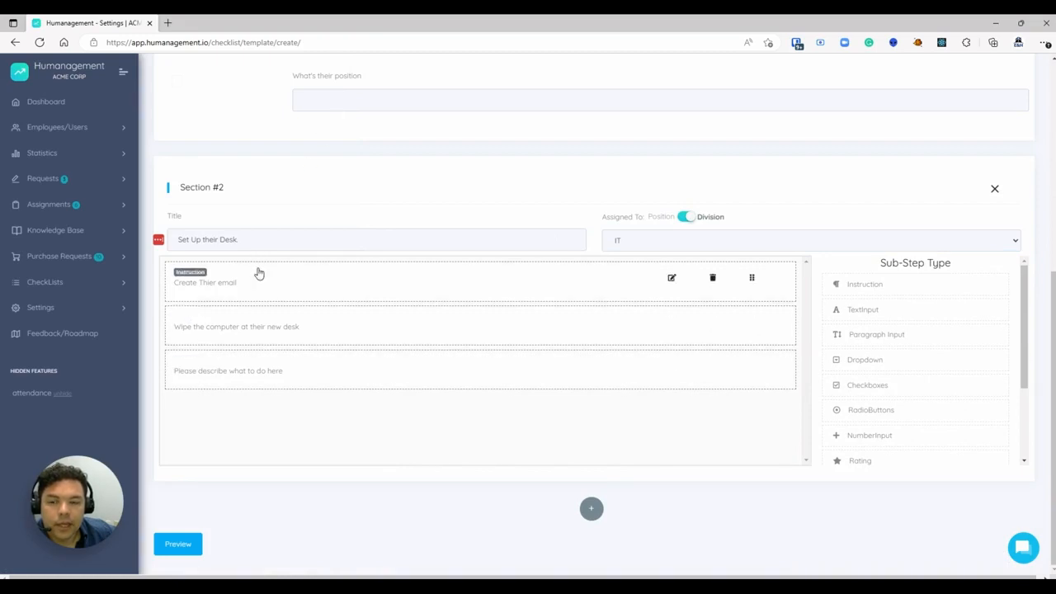
pyautogui.scroll(5, 217, 295)
pyautogui.scroll(-3, 216, 403)
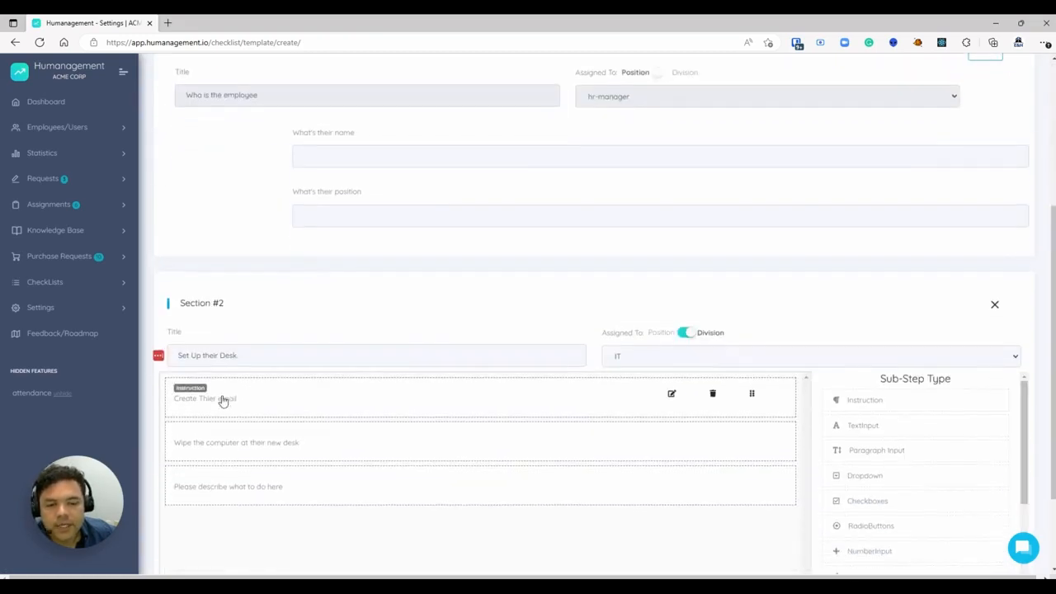
# Add a third section to the template and title it "Intro Duce them on thier fiest day".
pyautogui.scroll(-3, 266, 319)
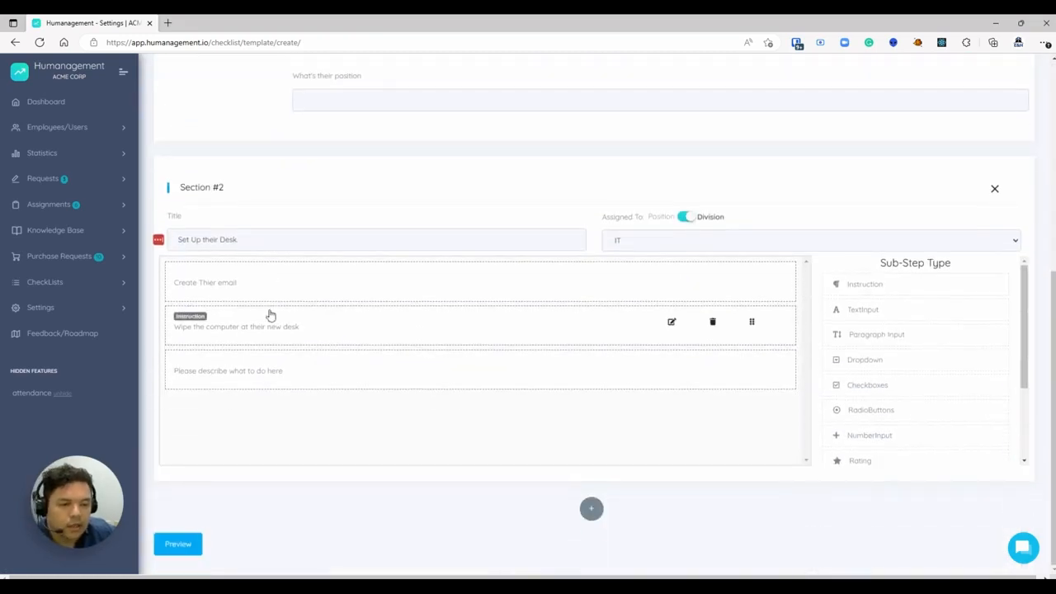
pyautogui.click(591, 508)
pyautogui.click(282, 490)
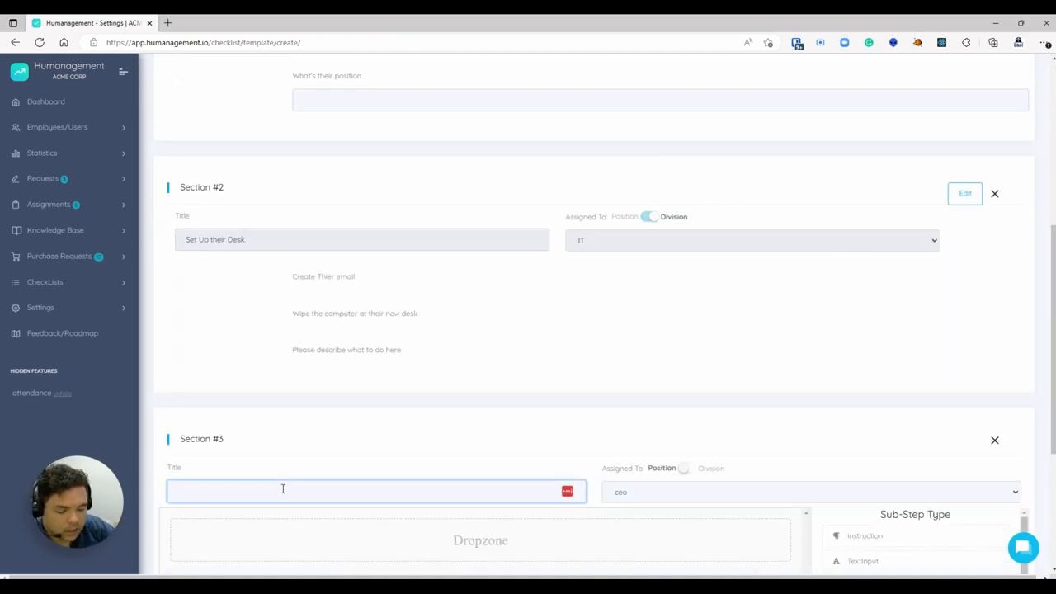
pyautogui.write('Intro Duc')
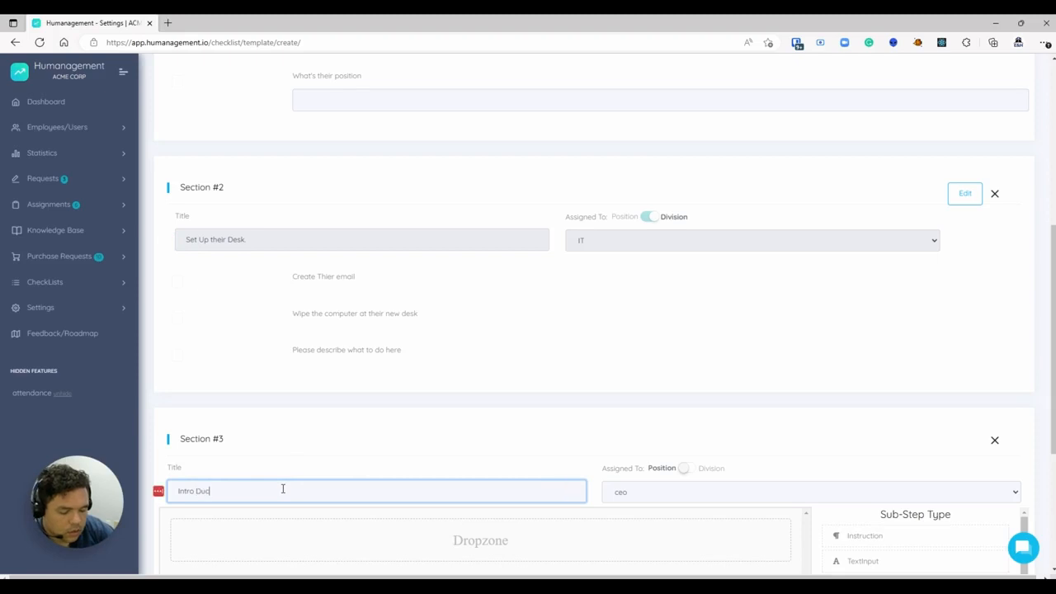
pyautogui.write('e them on thier f')
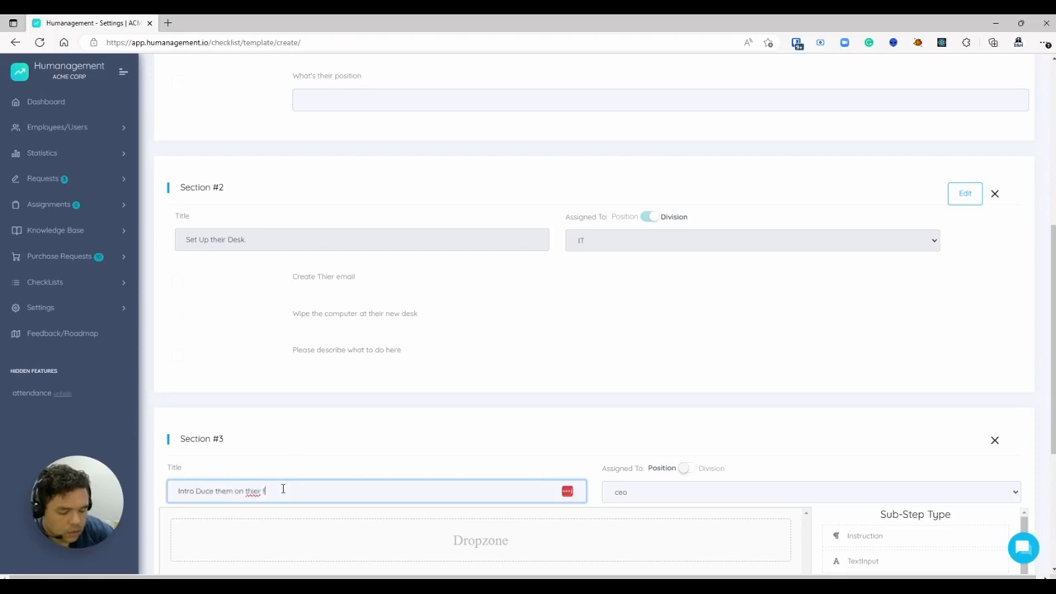
pyautogui.write('iest day')
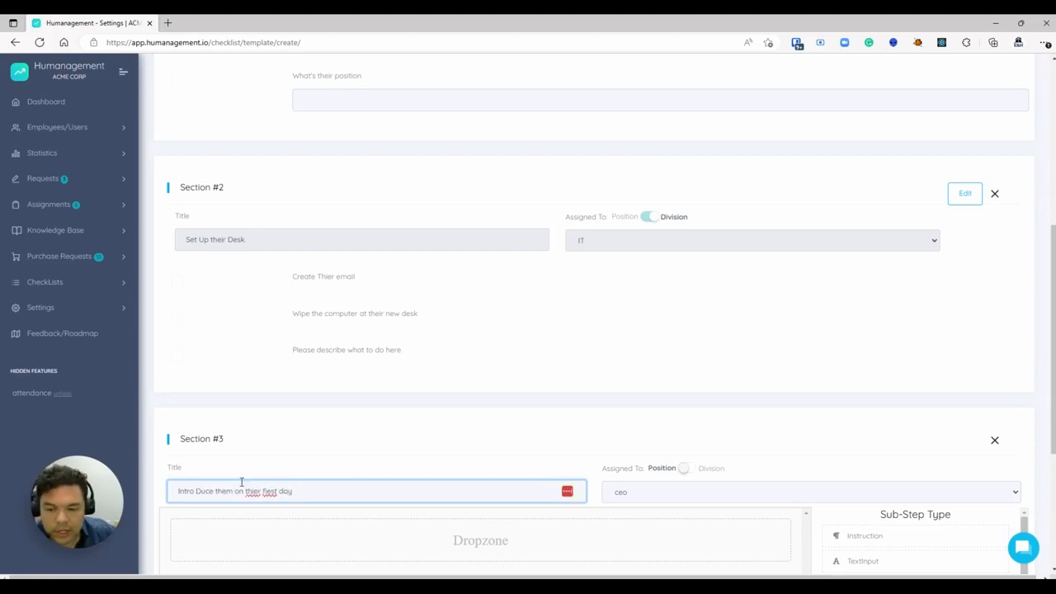
# Correct the misspelled words in the Section #3 title to "their" and "first" using the spelling suggestions.
pyautogui.scroll(-3, 240, 429)
pyautogui.rightClick(259, 241)
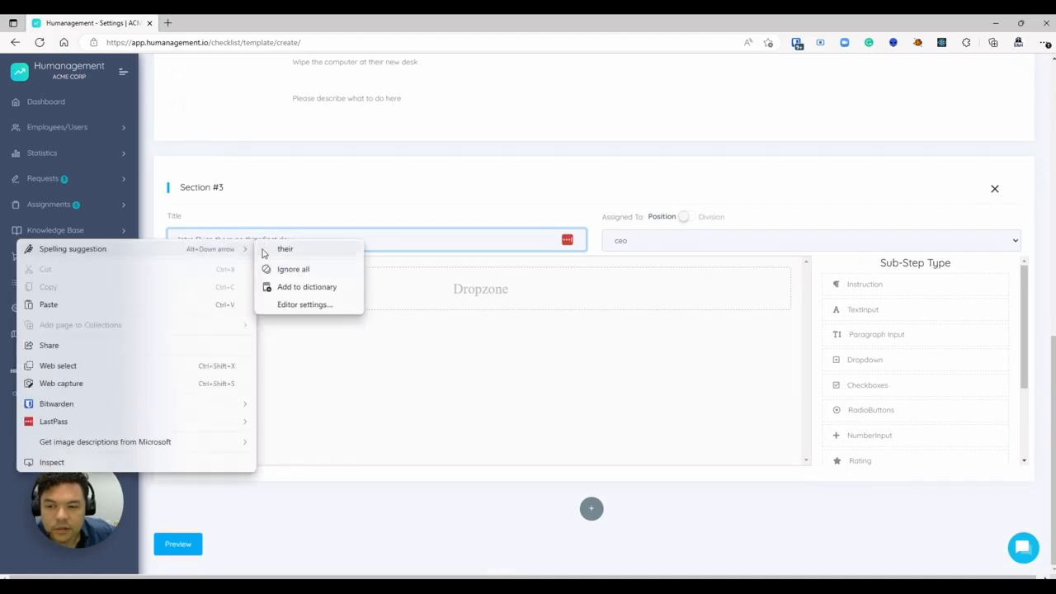
pyautogui.click(272, 251)
pyautogui.rightClick(263, 239)
pyautogui.click(277, 251)
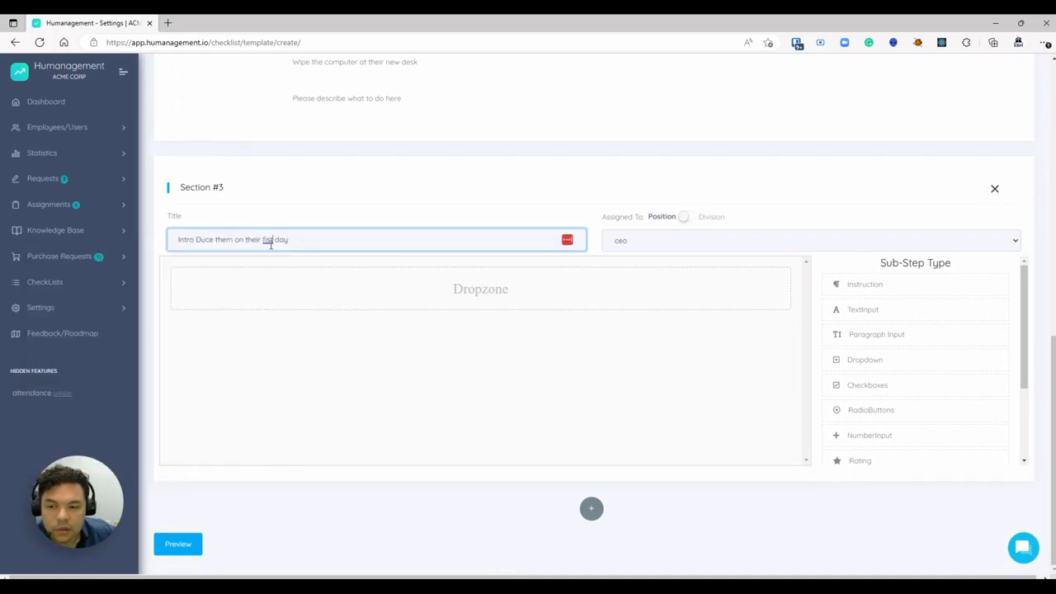
pyautogui.rightClick(267, 239)
pyautogui.click(278, 280)
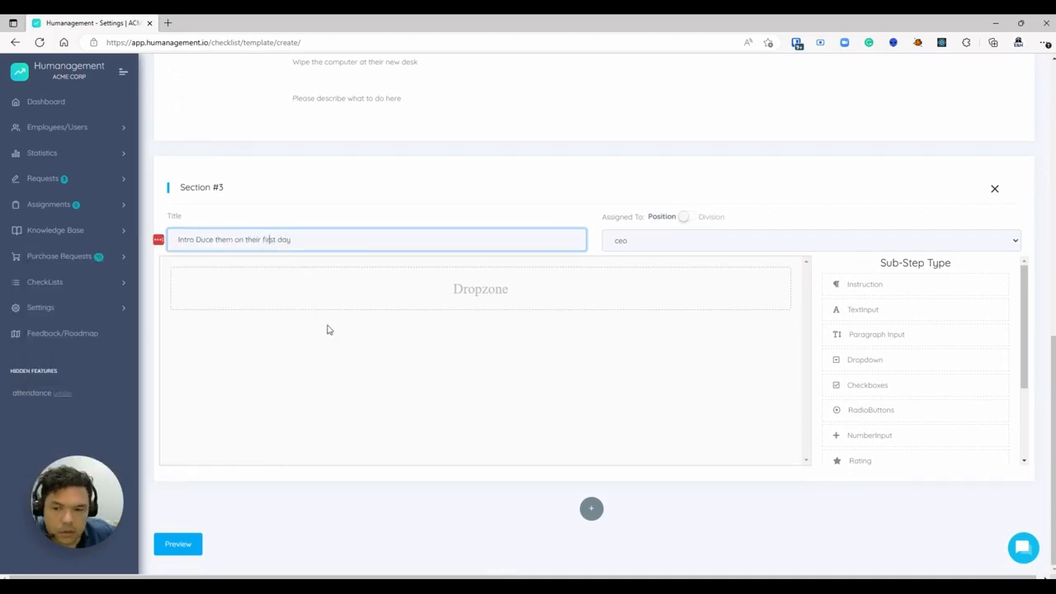
# Assign Section #3 by position to the hr-manager.
pyautogui.click(685, 217)
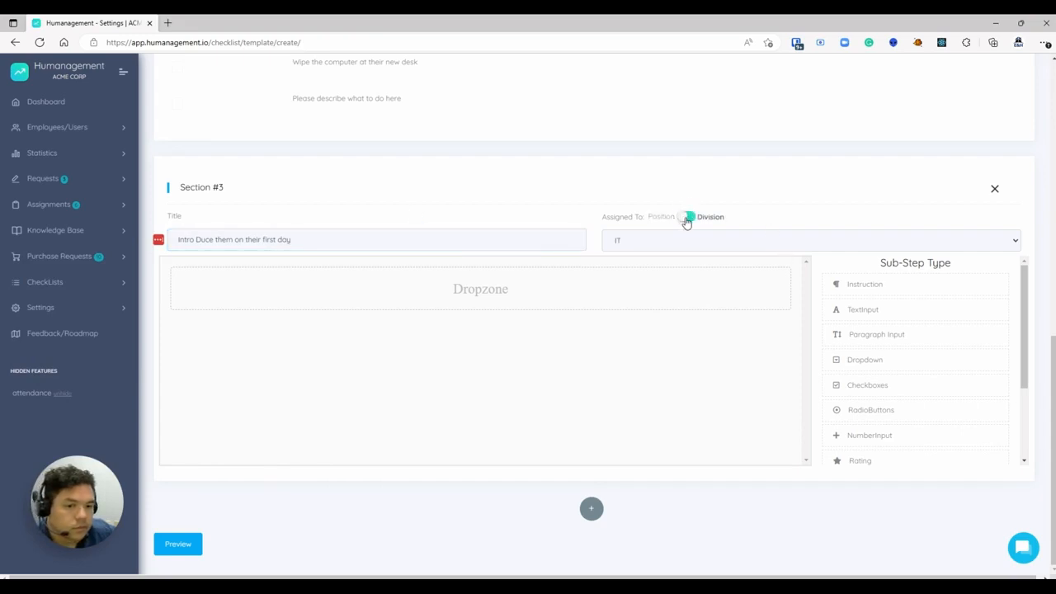
pyautogui.click(686, 218)
pyautogui.click(679, 240)
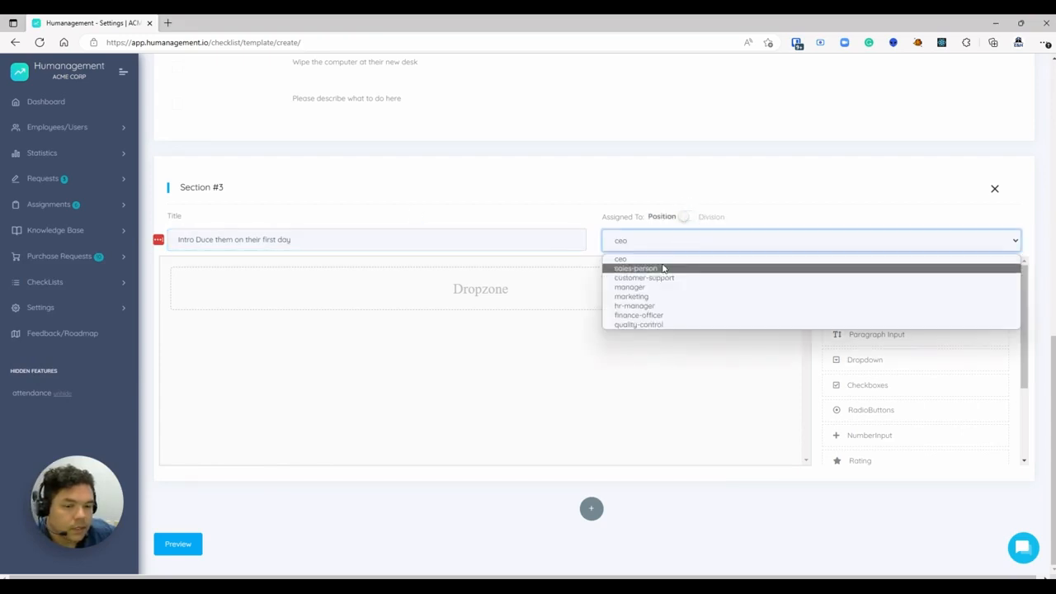
pyautogui.click(661, 306)
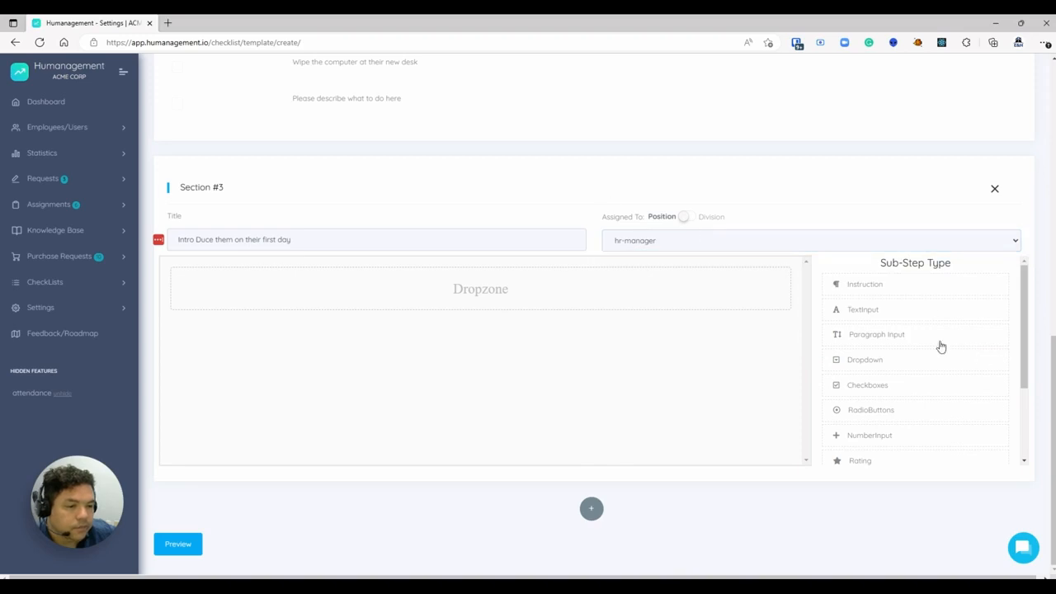
# Add three instruction sub-steps to Section #3.
pyautogui.click(866, 288)
pyautogui.click(866, 289)
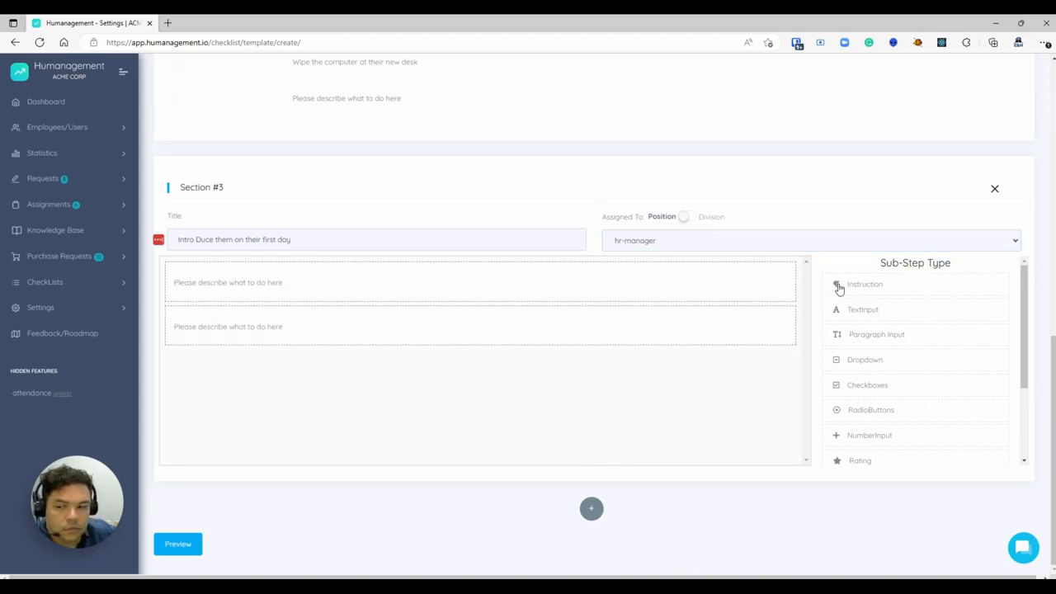
pyautogui.click(835, 284)
# Replace the placeholder text of Section #3's first instruction with "Introduce them to the CEO".
pyautogui.click(670, 278)
pyautogui.moveTo(261, 168); pyautogui.dragTo(1, 98)
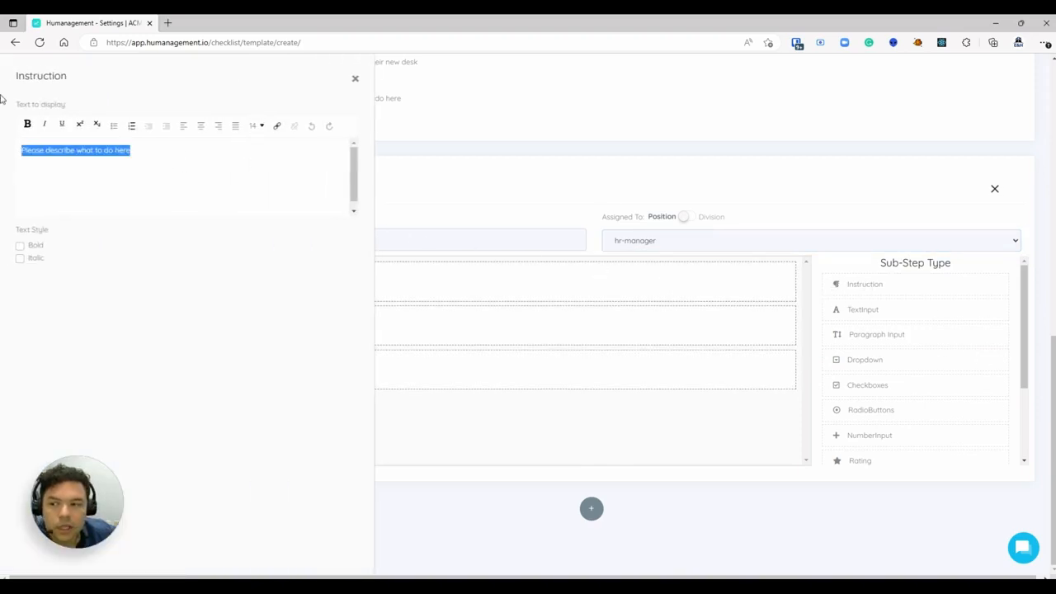
pyautogui.press('BackSpace')
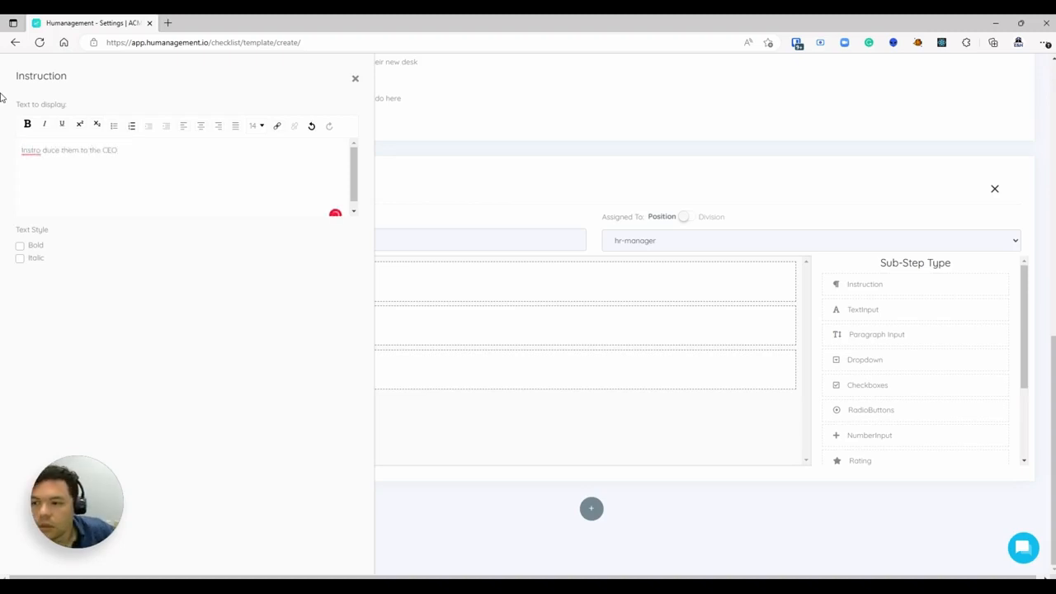
pyautogui.moveTo(39, 151)
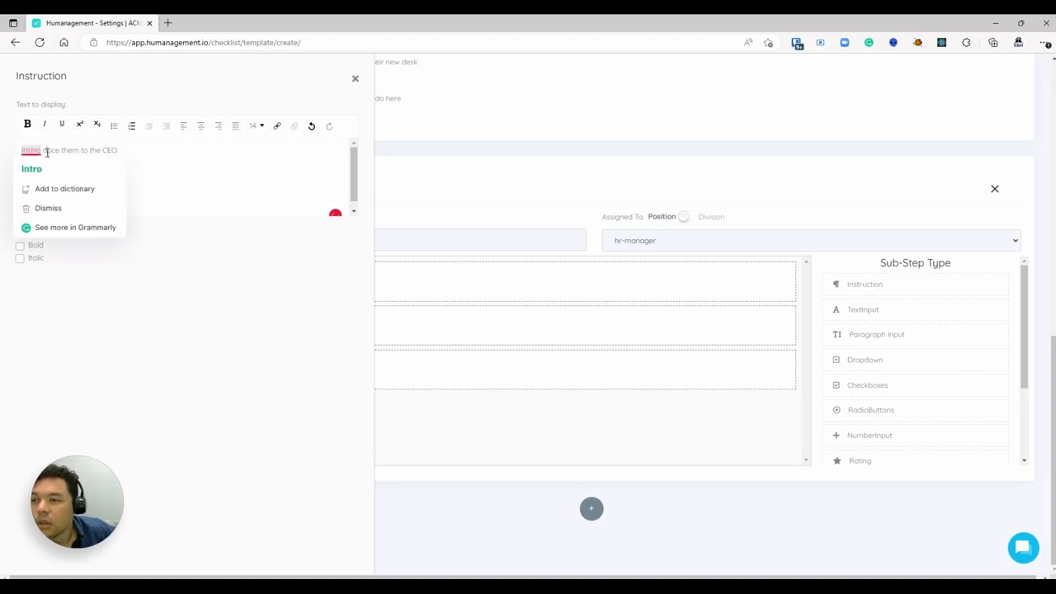
pyautogui.press('BackSpace')
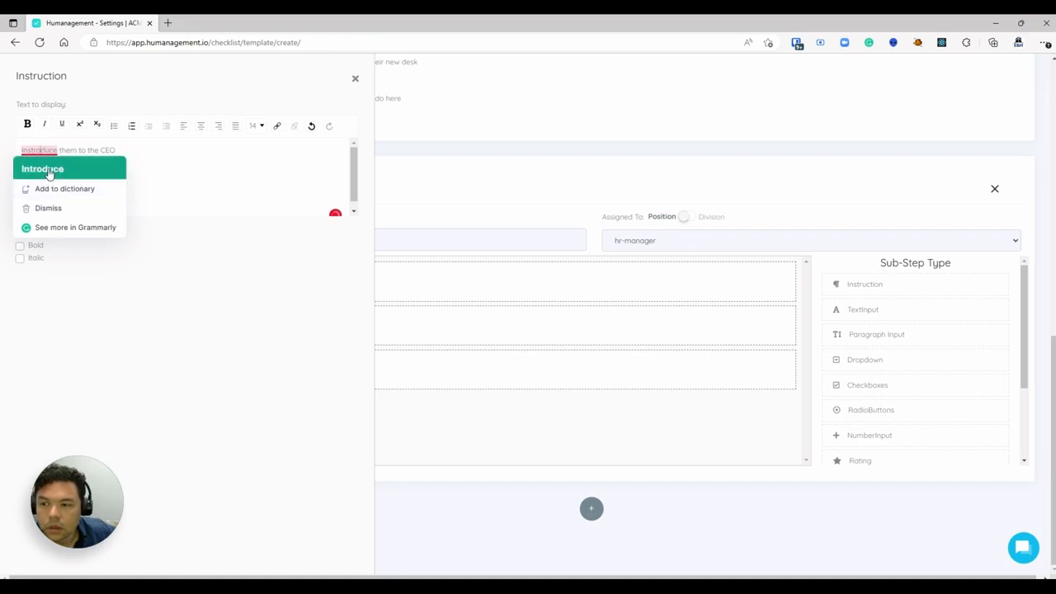
pyautogui.click(48, 172)
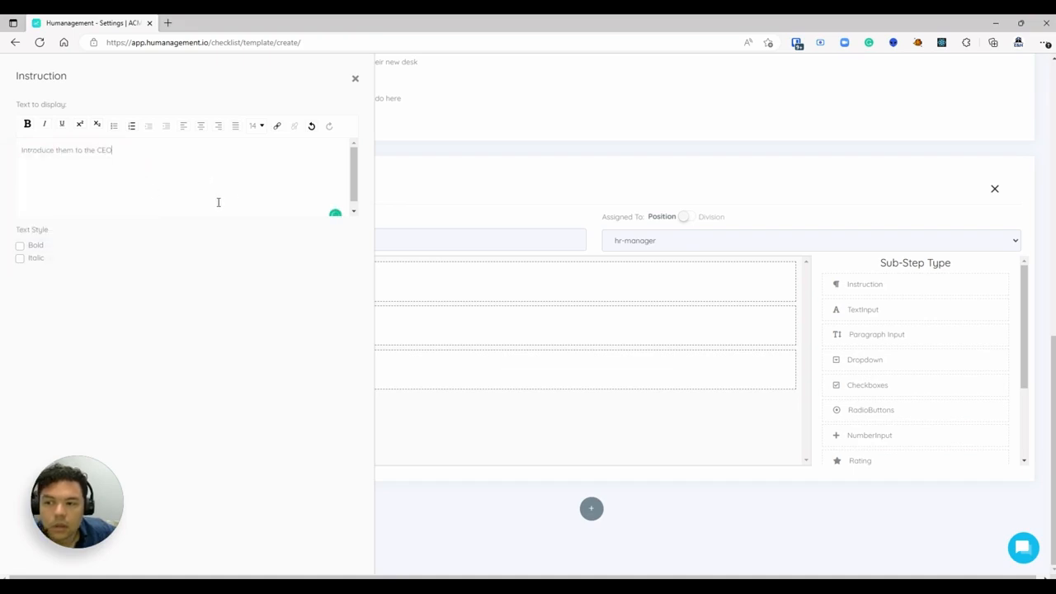
pyautogui.click(356, 81)
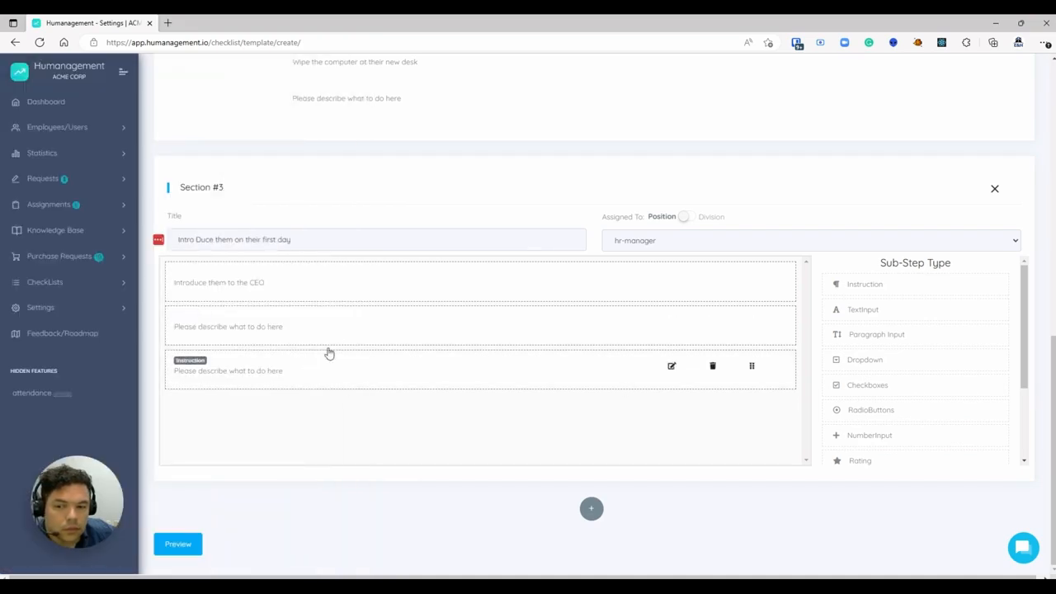
# Reword the second instruction in Section #3 as "Show them the kitchen".
pyautogui.click(670, 323)
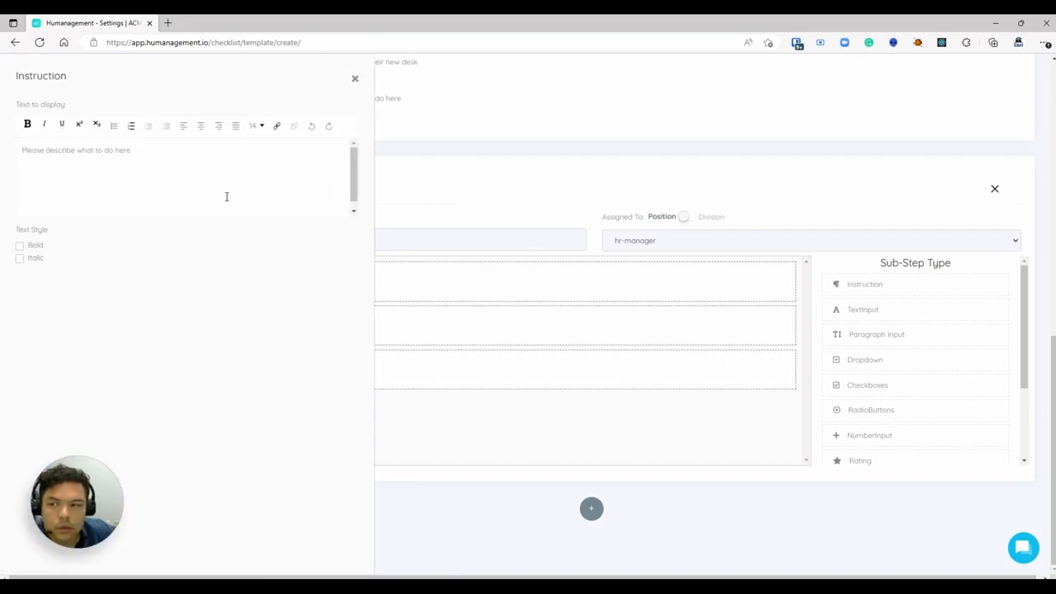
pyautogui.moveTo(226, 195); pyautogui.dragTo(1, 142)
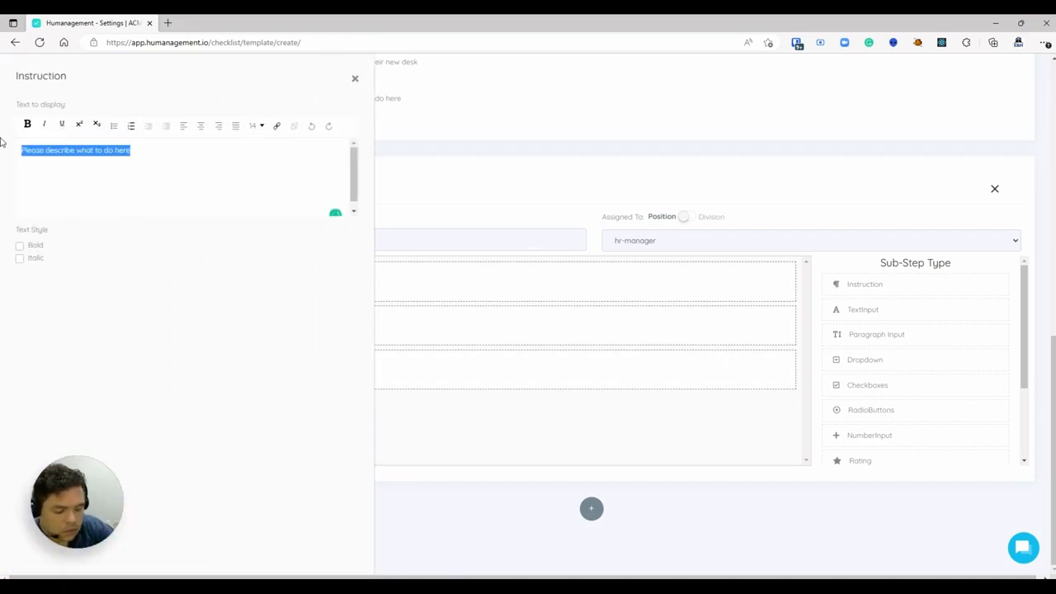
pyautogui.write('Show them the kitchen')
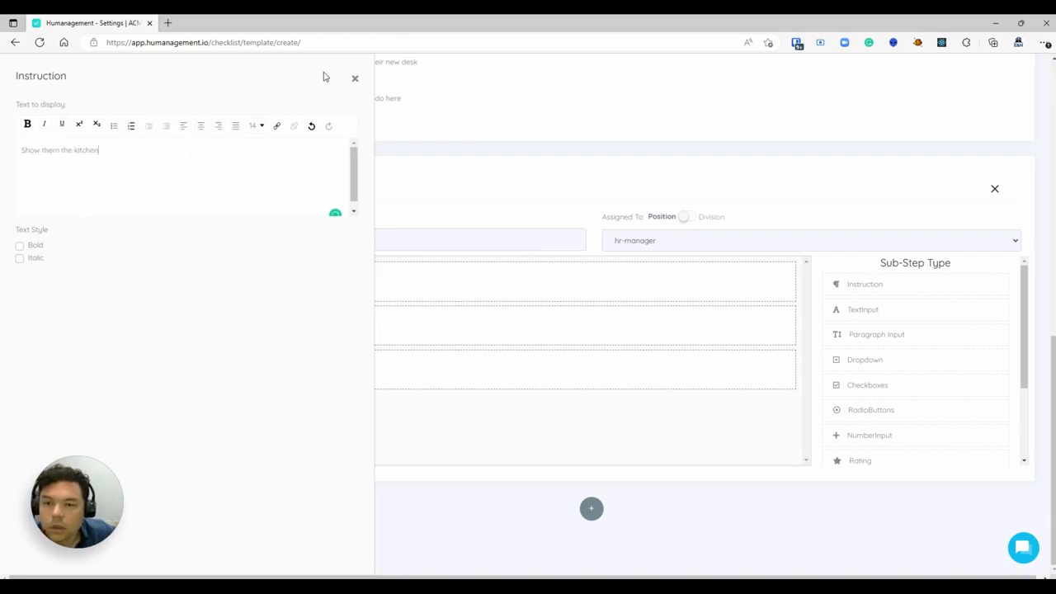
pyautogui.click(356, 80)
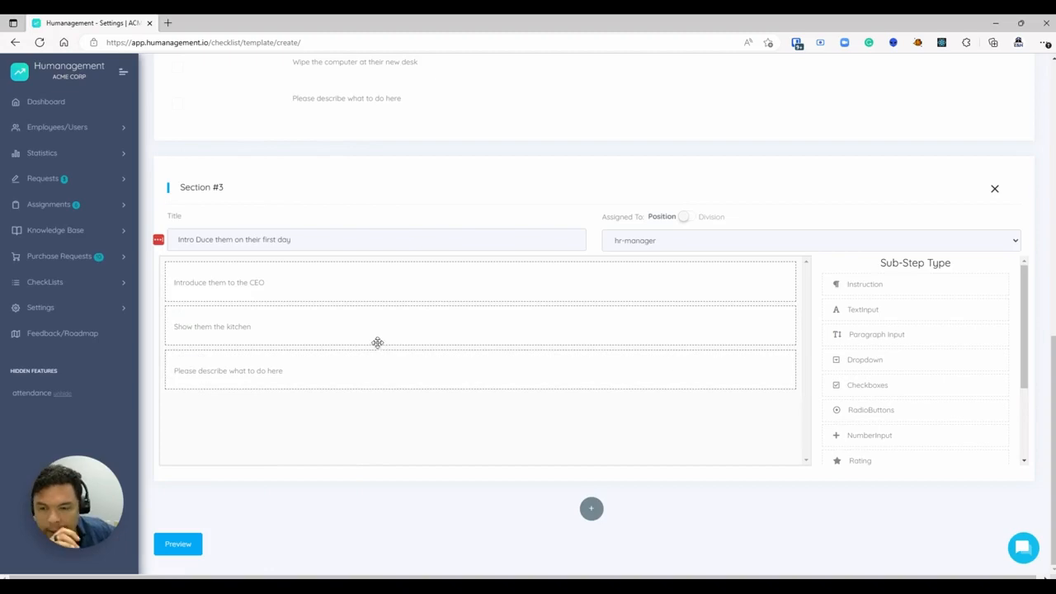
# Preview the complete Employee Onboarding template, review its three sections, and create the template.
pyautogui.scroll(6, 503, 219)
pyautogui.scroll(-6, 502, 217)
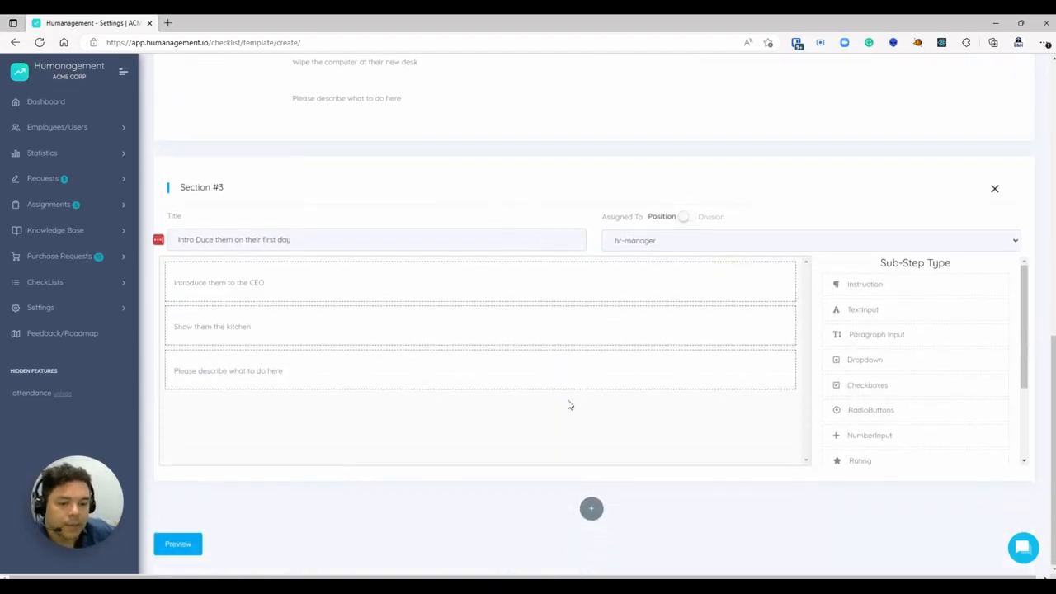
pyautogui.scroll(10, 544, 260)
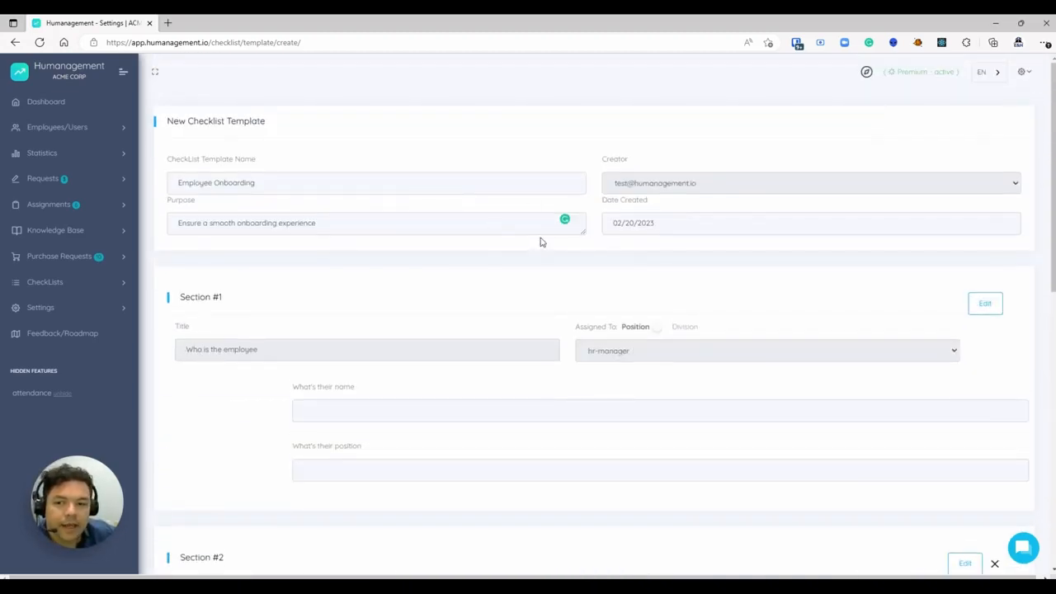
pyautogui.scroll(-10, 495, 264)
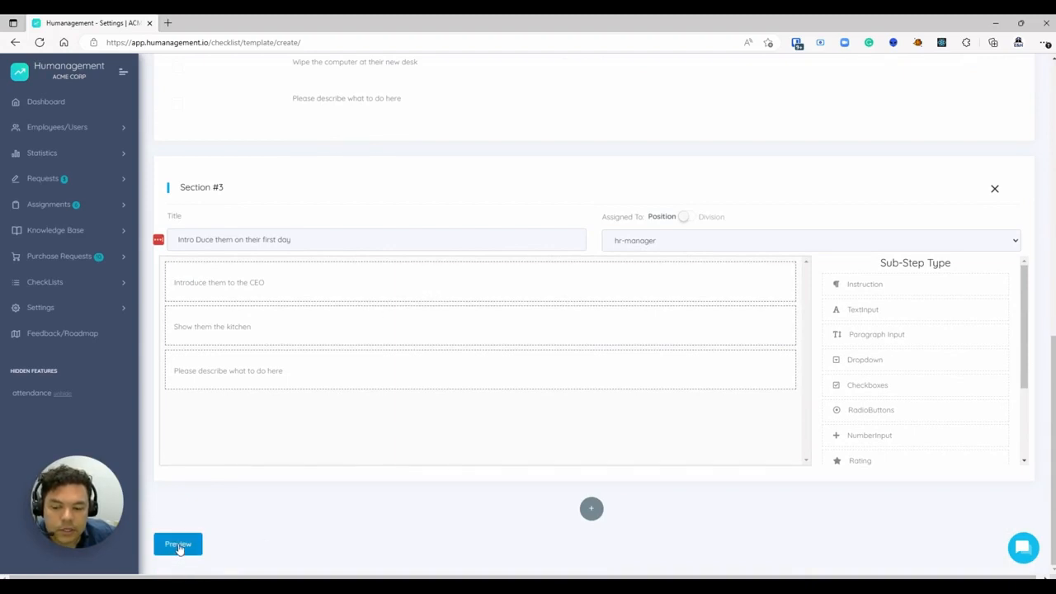
pyautogui.click(178, 546)
pyautogui.scroll(10, 353, 330)
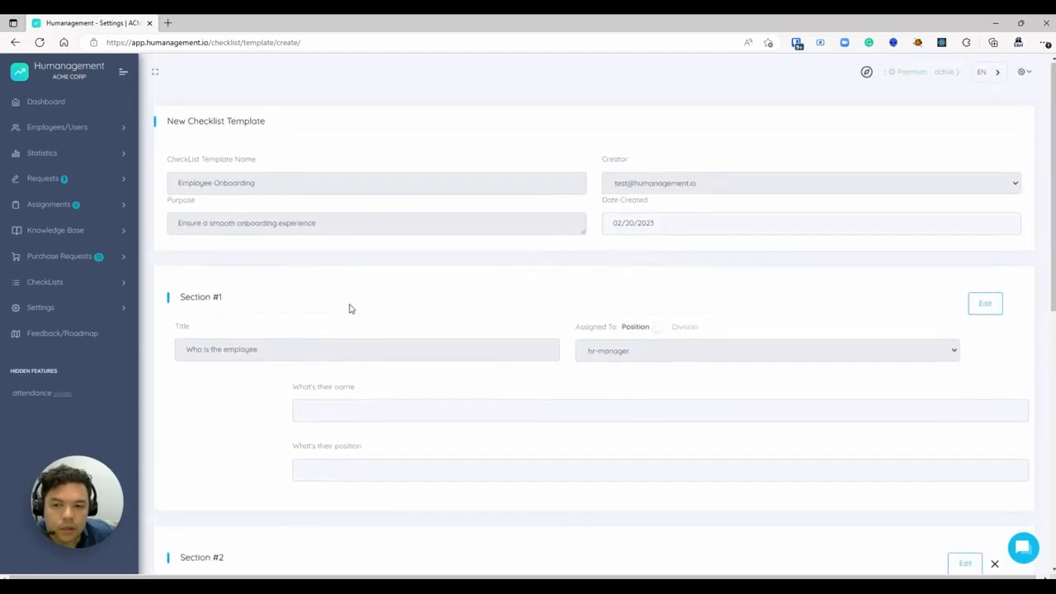
pyautogui.scroll(-10, 349, 308)
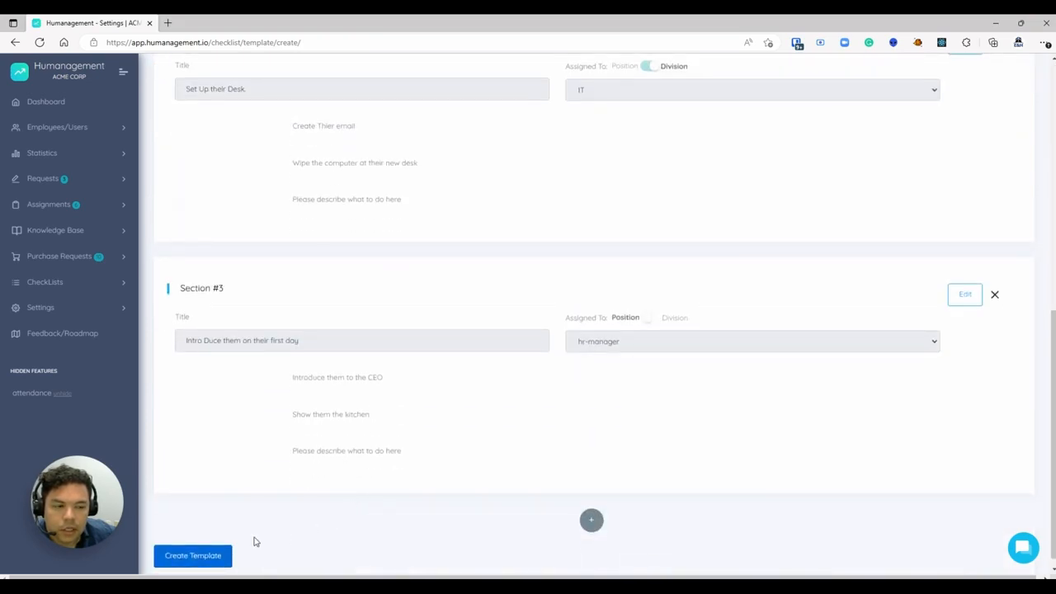
pyautogui.click(210, 558)
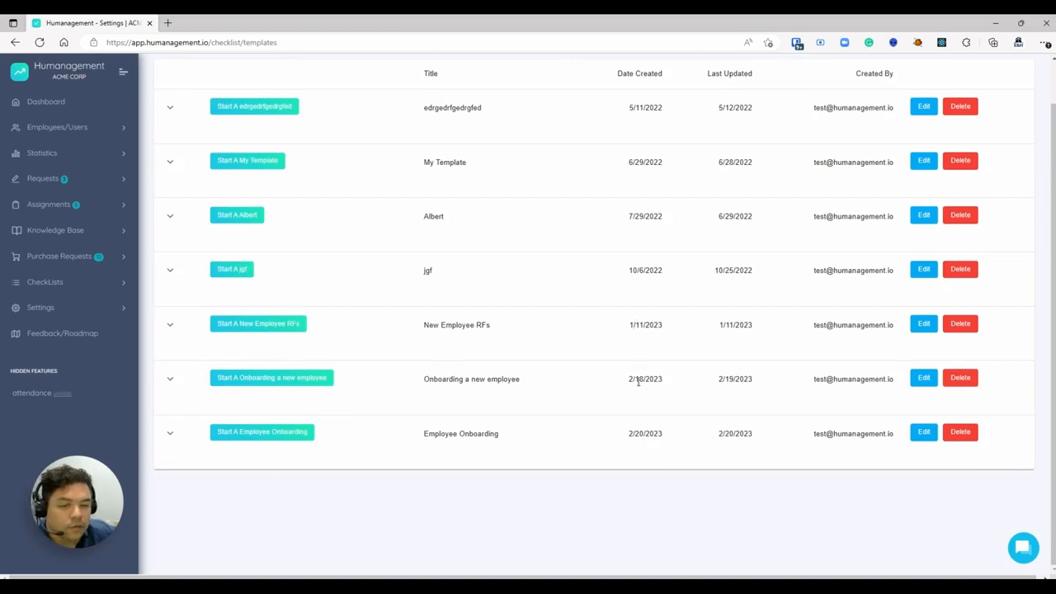
pyautogui.moveTo(635, 381); pyautogui.dragTo(665, 383)
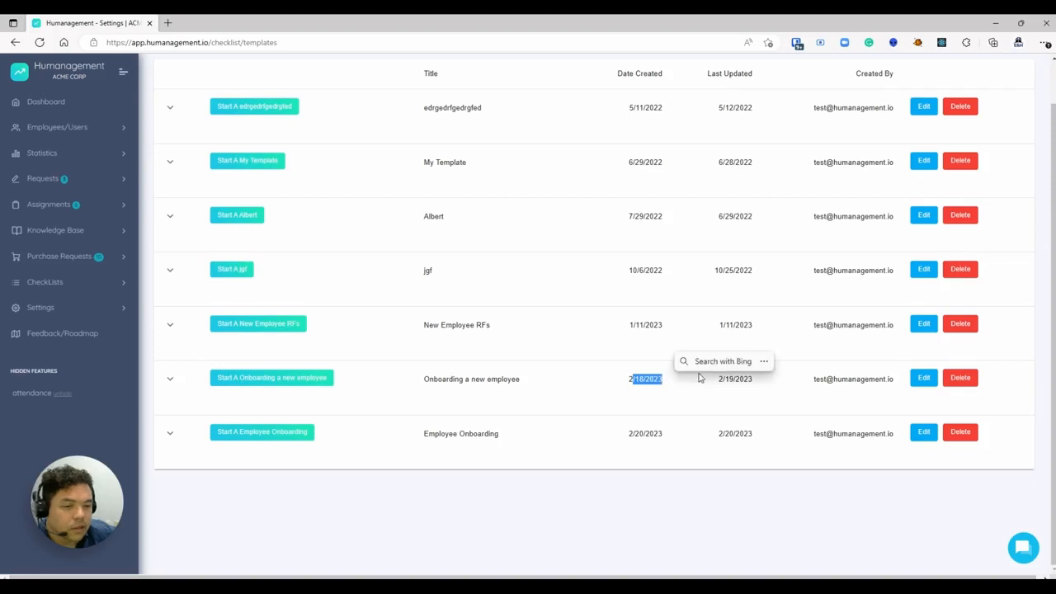
pyautogui.moveTo(630, 432); pyautogui.dragTo(668, 433)
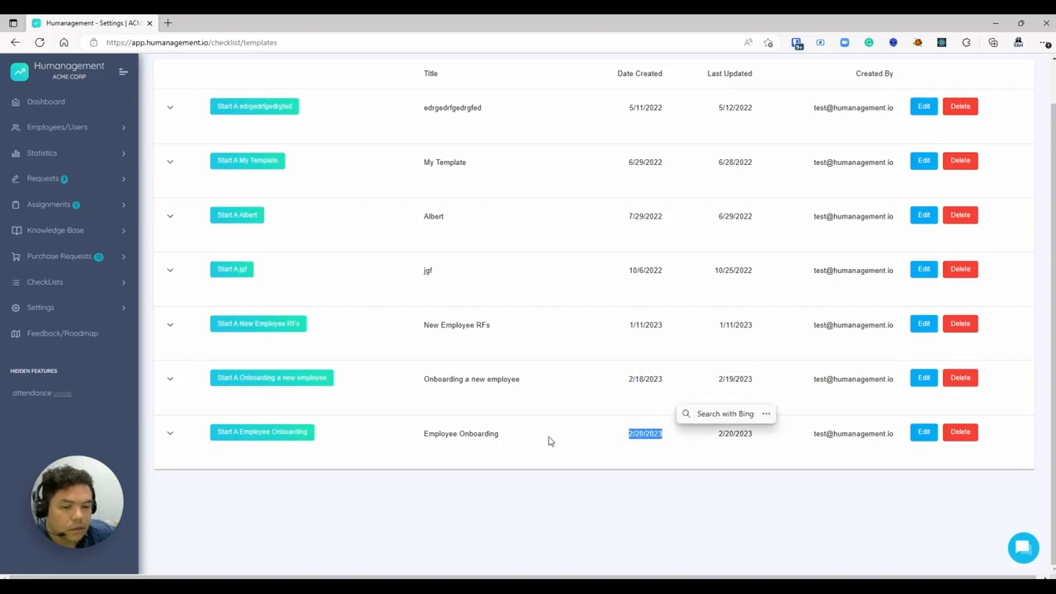
pyautogui.click(458, 435)
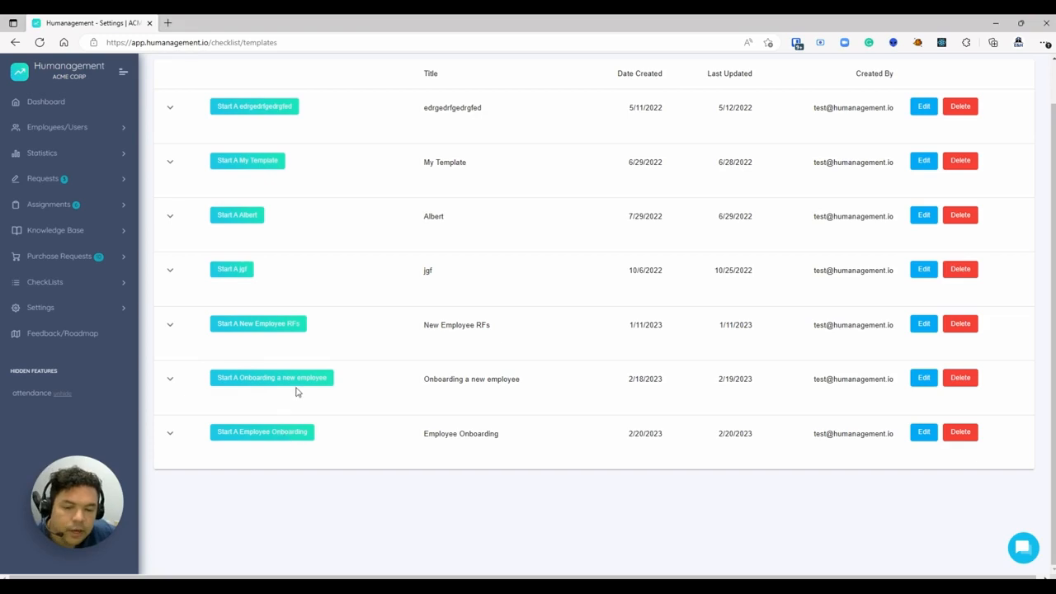
pyautogui.scroll(1, 298, 392)
pyautogui.scroll(-1, 295, 316)
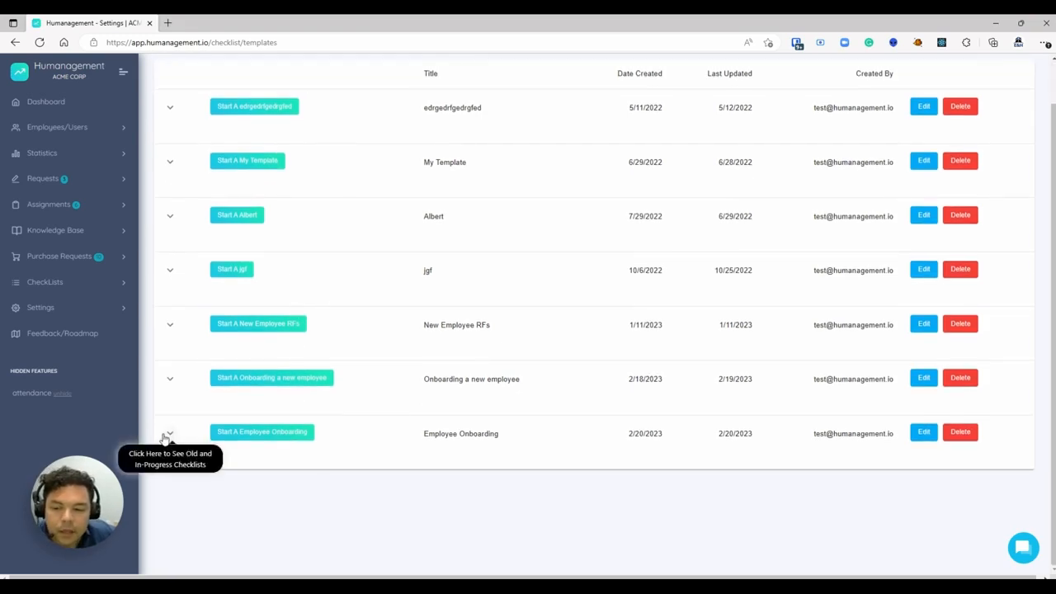
# Start a new checklist copy from the Employee Onboarding template and name the copy with the employee's full name.
pyautogui.click(251, 437)
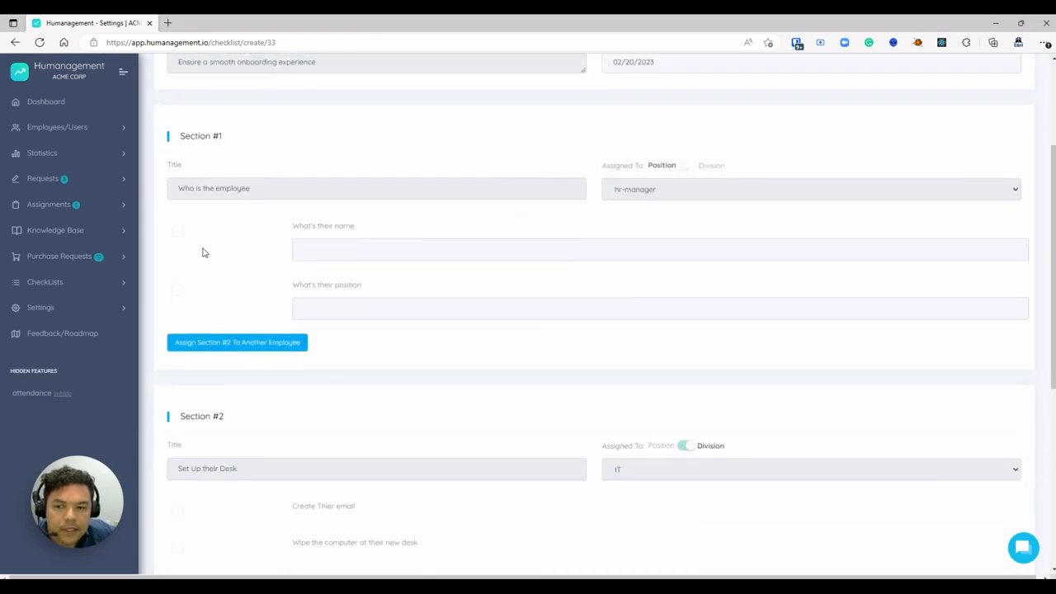
pyautogui.scroll(-5, 204, 252)
pyautogui.scroll(7, 341, 306)
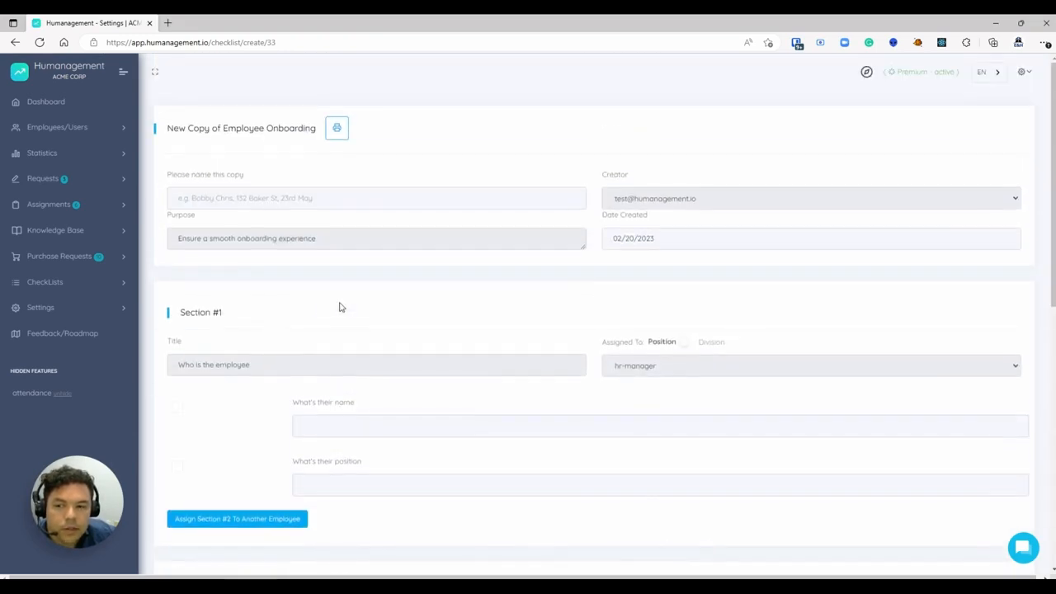
pyautogui.click(290, 204)
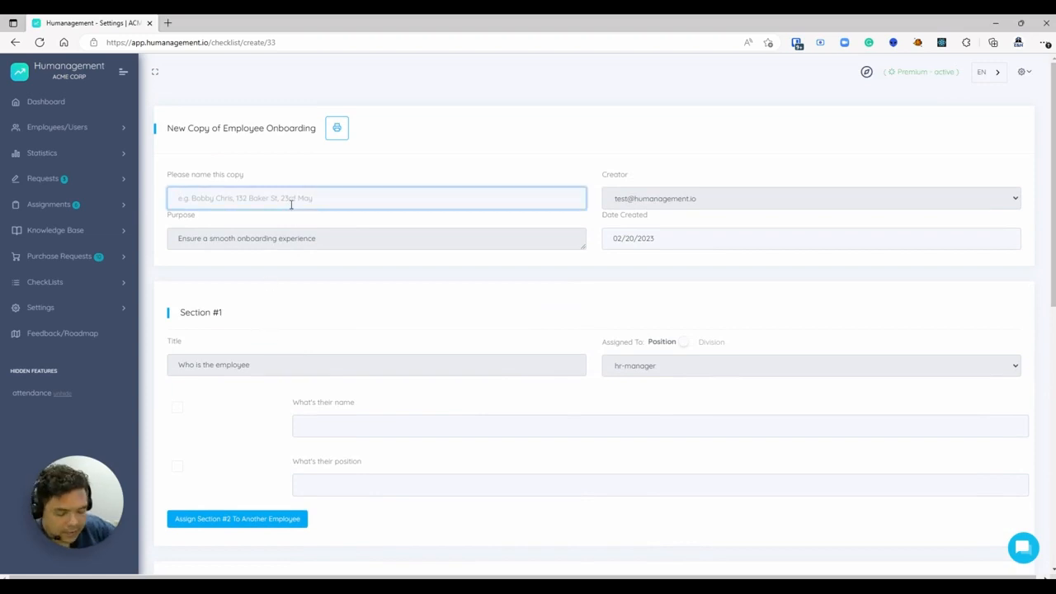
pyautogui.write('Bobby Chris')
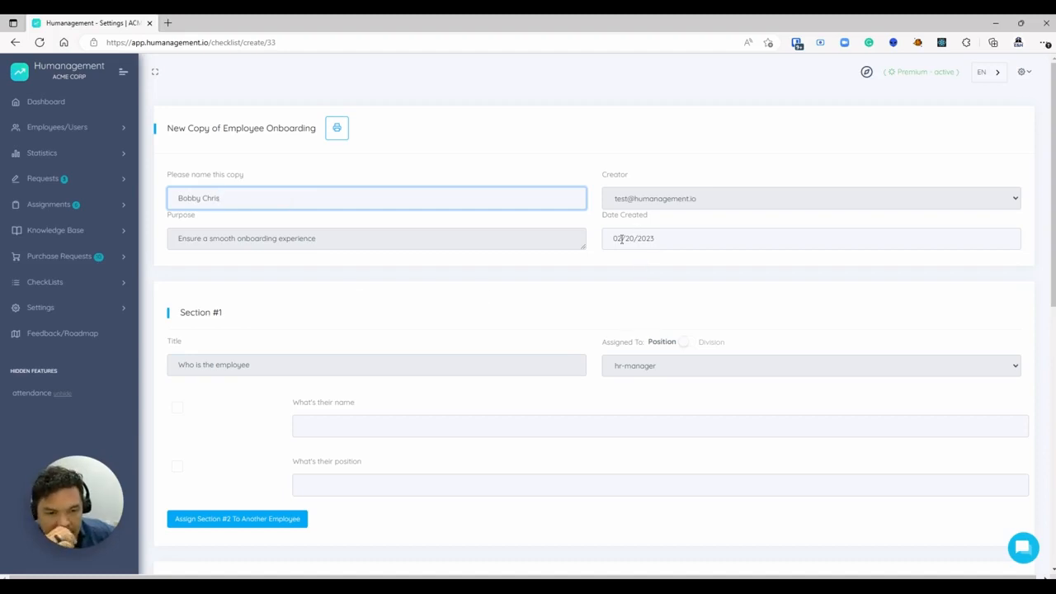
# Fill in Section #1 with the employee's full name and the position Sales Manager, checking off both items.
pyautogui.scroll(-2, 346, 311)
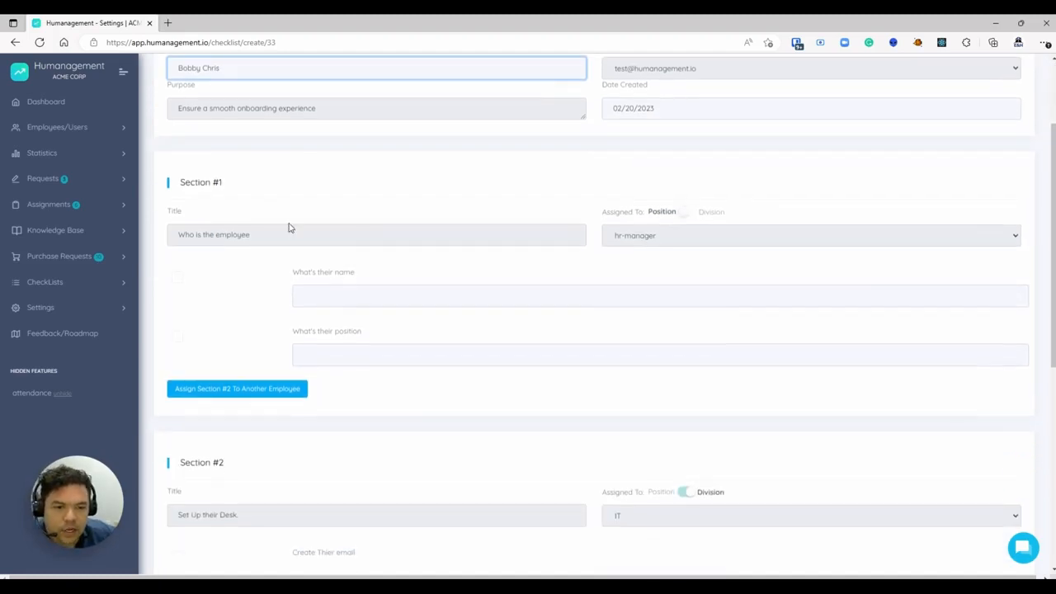
pyautogui.click(314, 291)
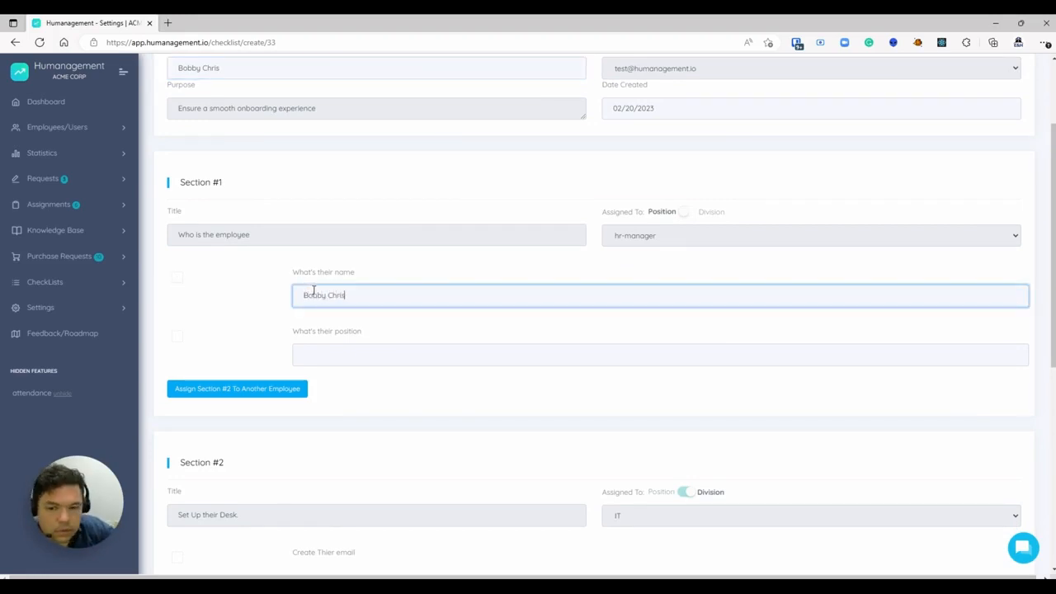
pyautogui.click(177, 278)
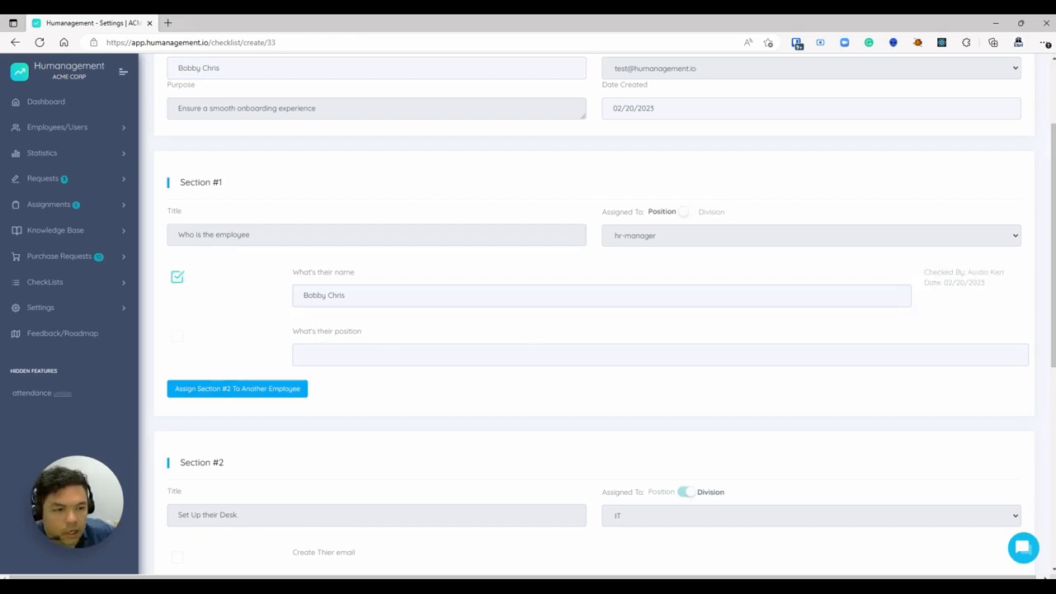
pyautogui.moveTo(982, 279); pyautogui.dragTo(929, 282)
pyautogui.click(954, 298)
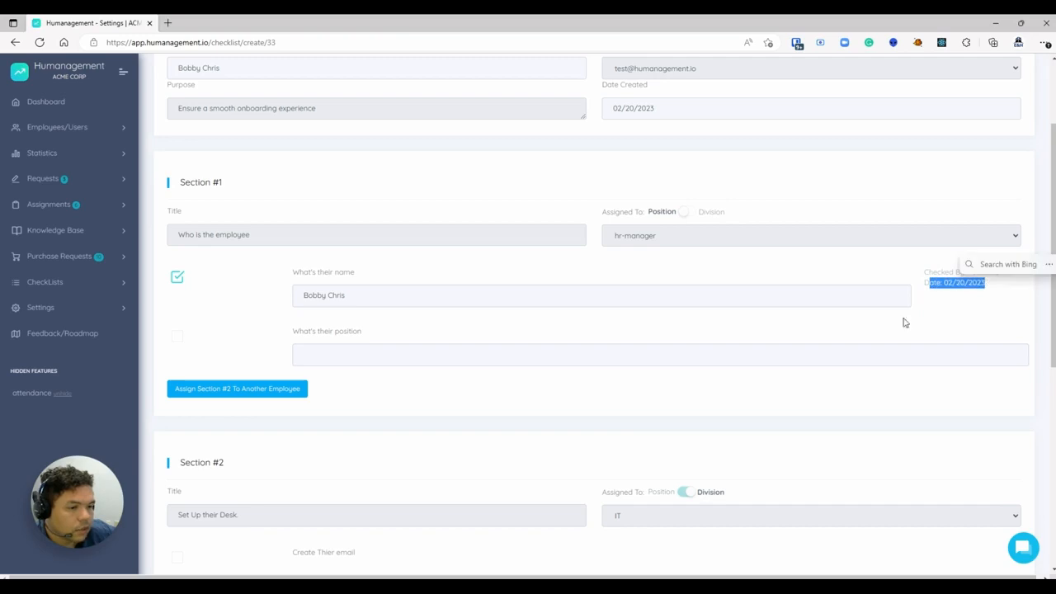
pyautogui.click(325, 355)
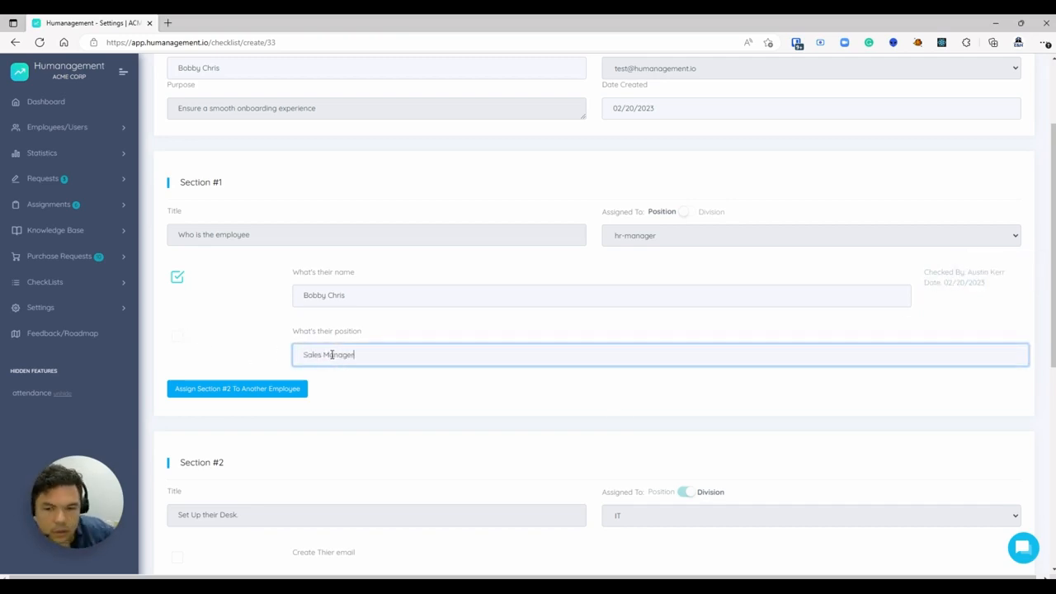
pyautogui.click(176, 336)
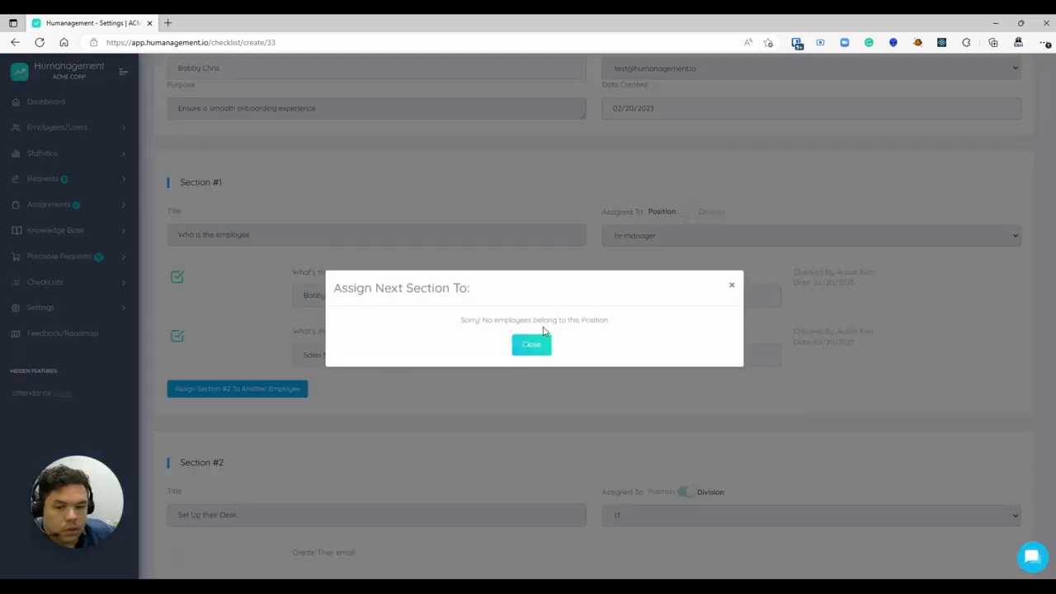
# Read and dismiss the dialog for assigning the next section, and review the items in Sections #2 and #3.
pyautogui.moveTo(460, 320); pyautogui.dragTo(618, 323)
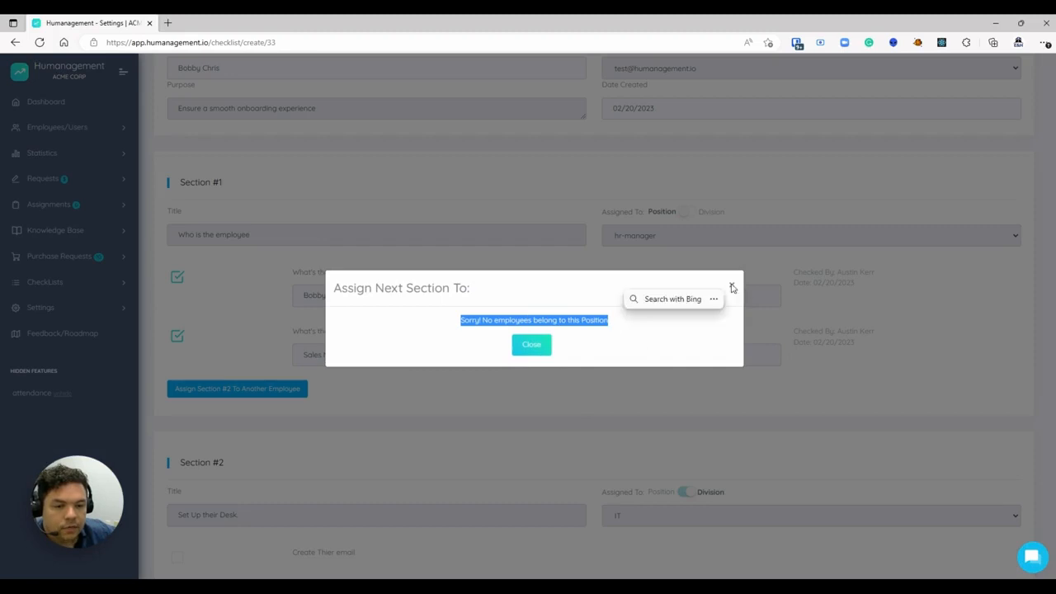
pyautogui.click(731, 284)
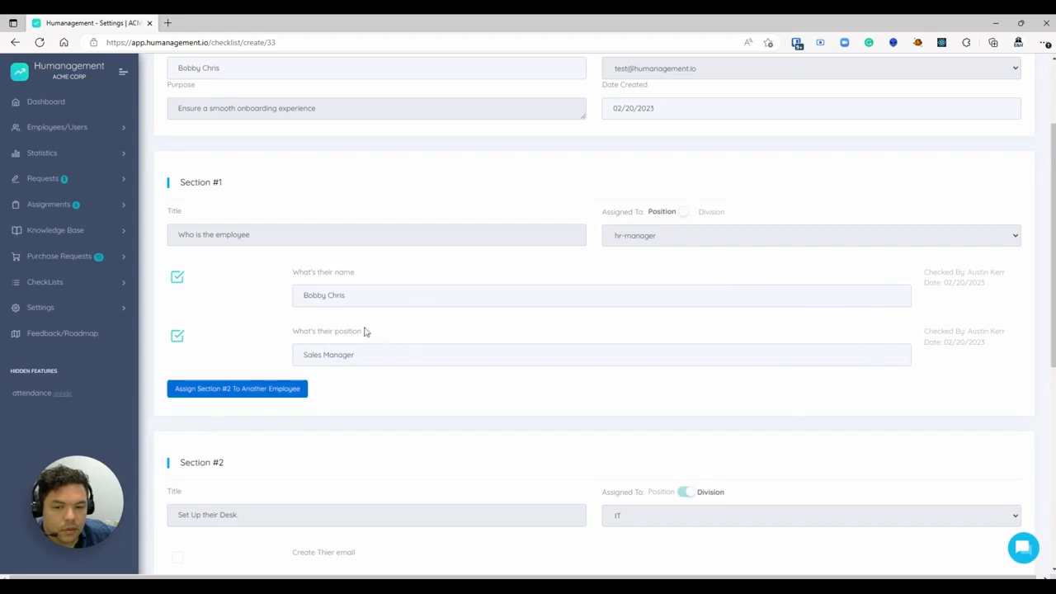
pyautogui.scroll(-3, 396, 415)
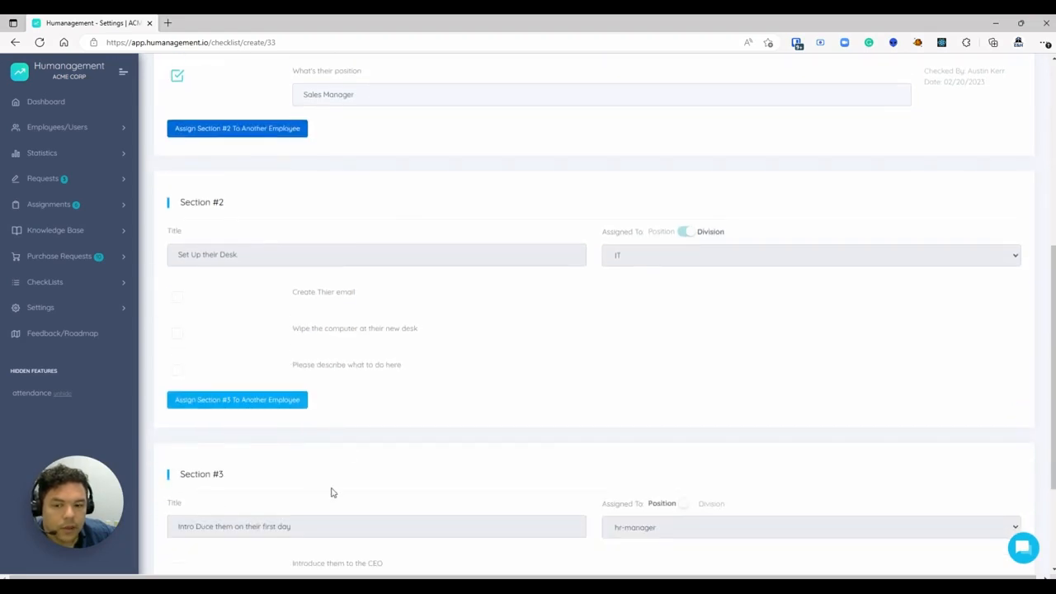
pyautogui.scroll(-2, 373, 402)
pyautogui.scroll(6, 373, 400)
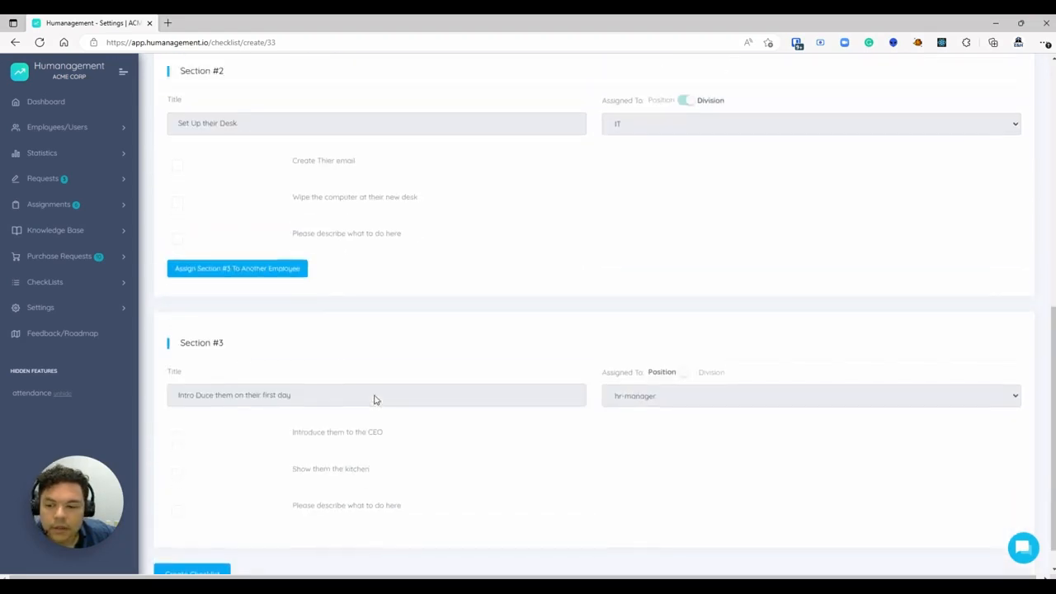